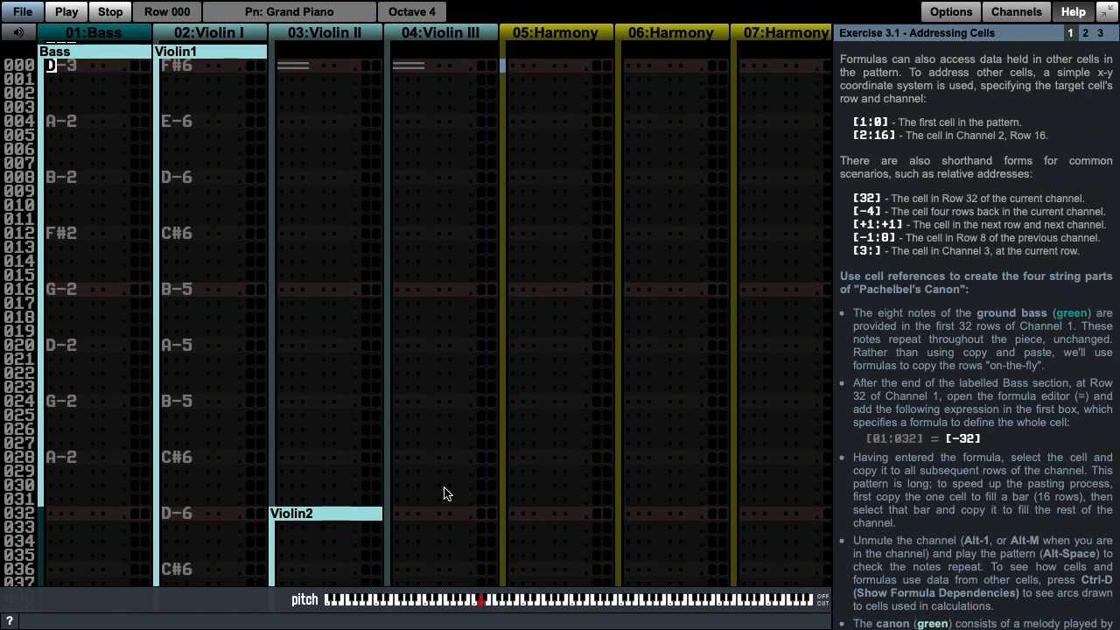
Step: Enter the whole-cell formula [-32] at Row 32 of the Bass channel
key("Page_Down")
key("equal")
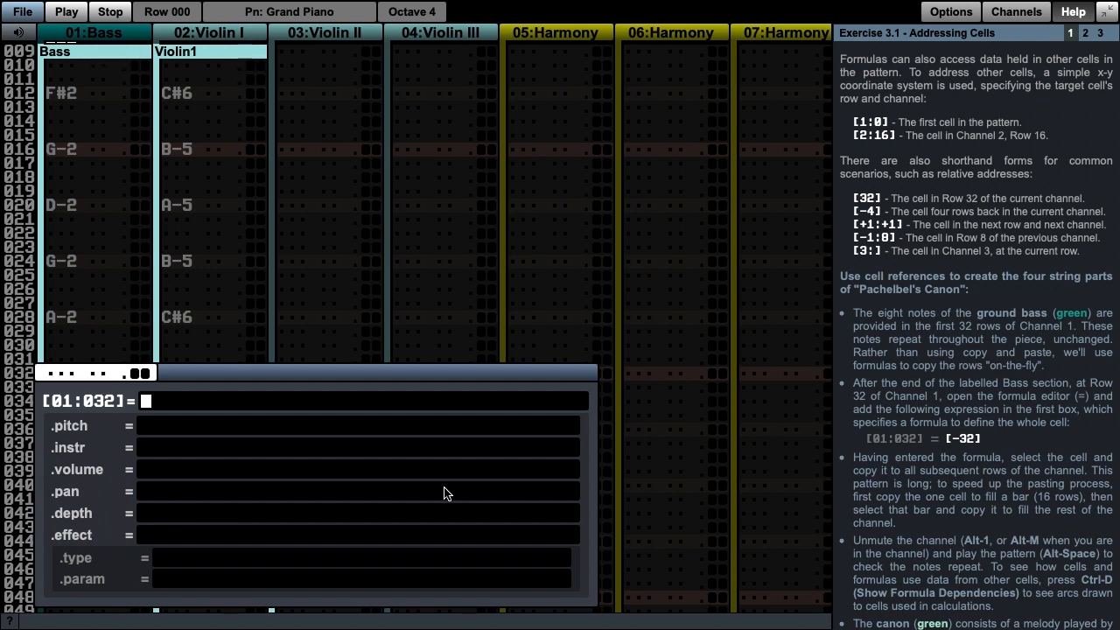
type("[-")
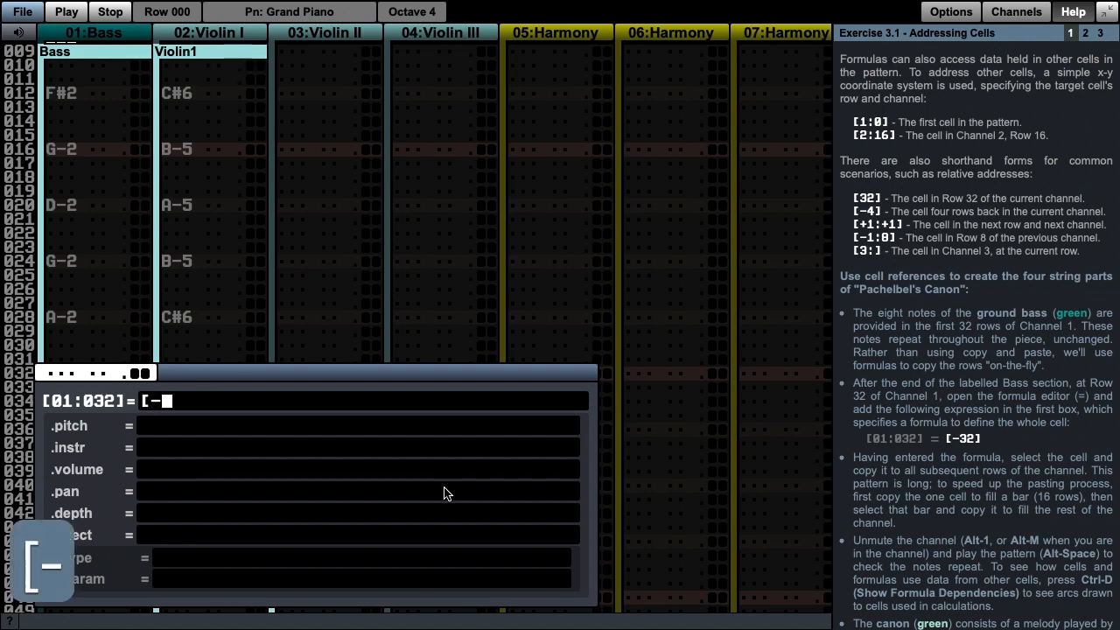
type("32]")
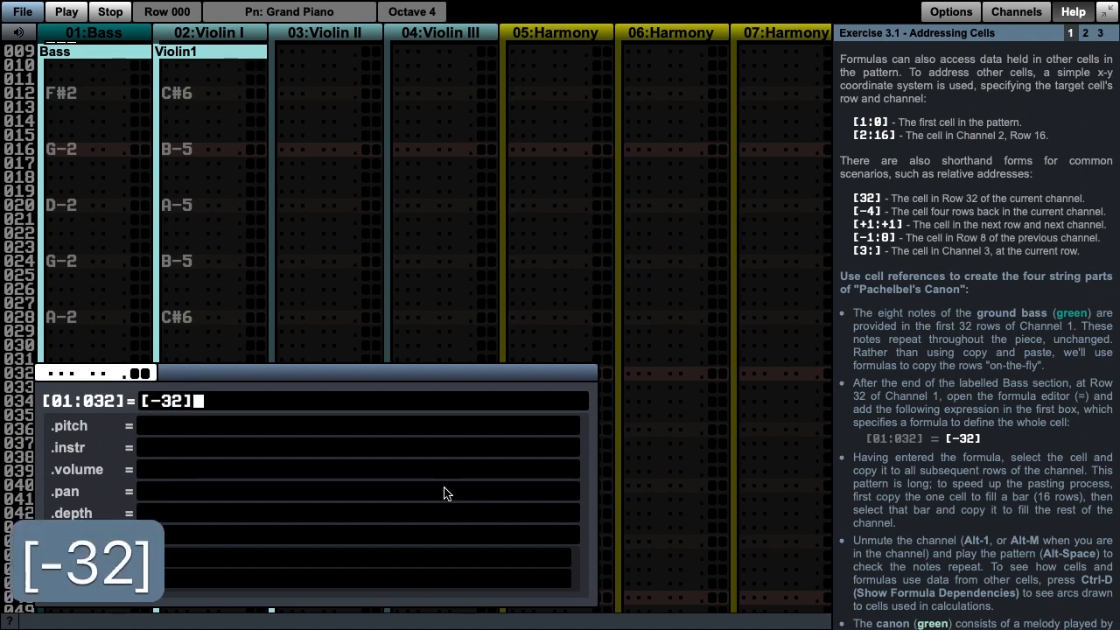
key("Return")
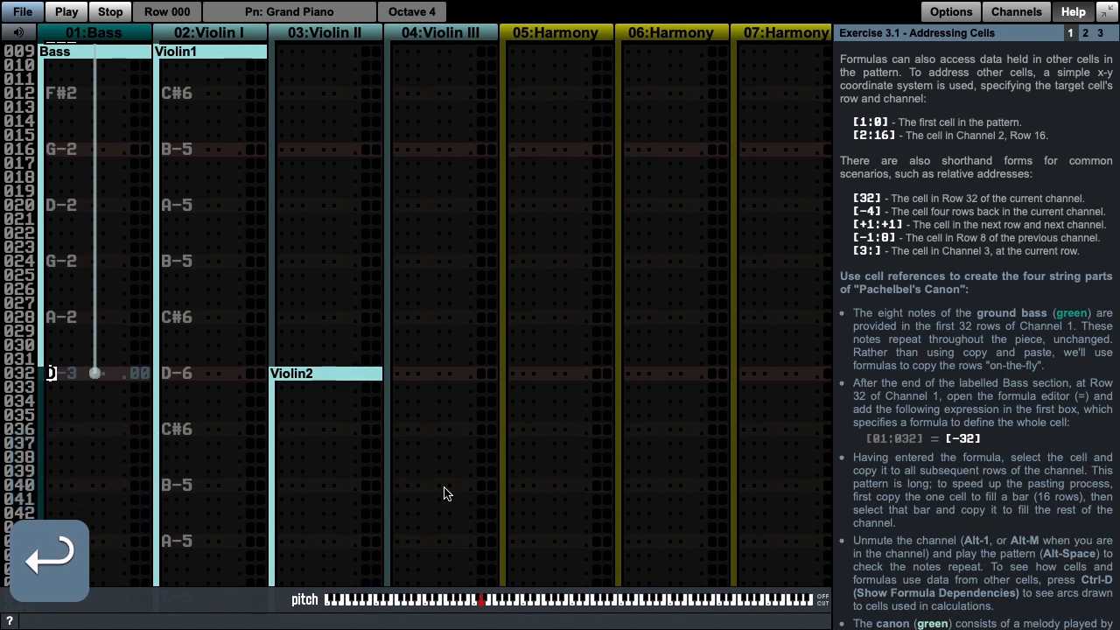
Step: Copy the Row 32 formula cell of the Bass channel and paste it down to fill the 16-row bar
key("Page_Up")
key("Page_Up")
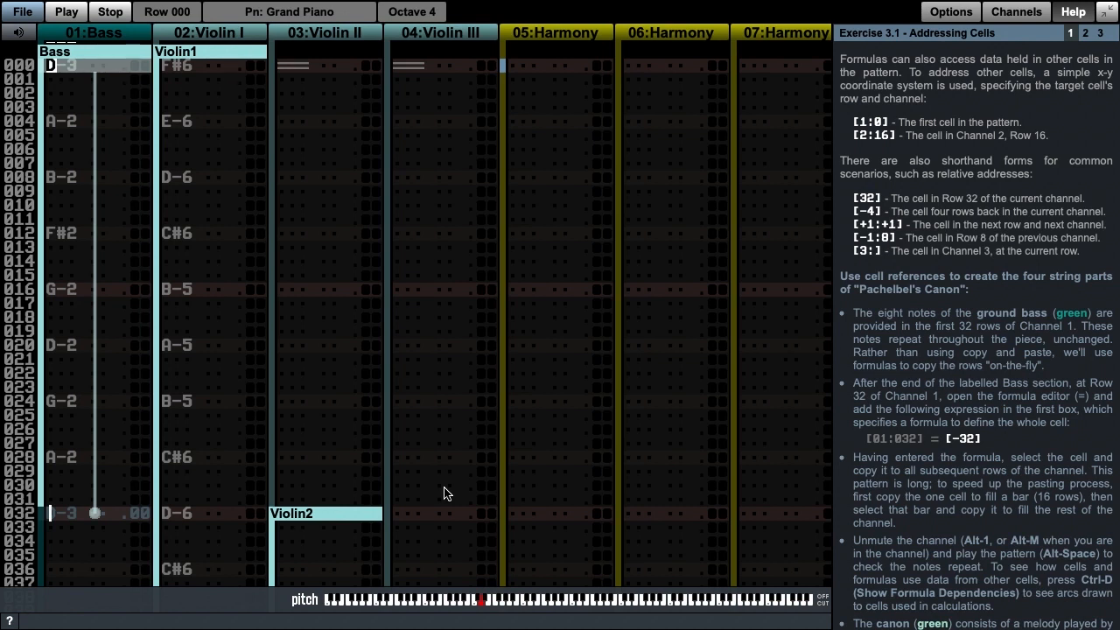
key("ctrl+v")
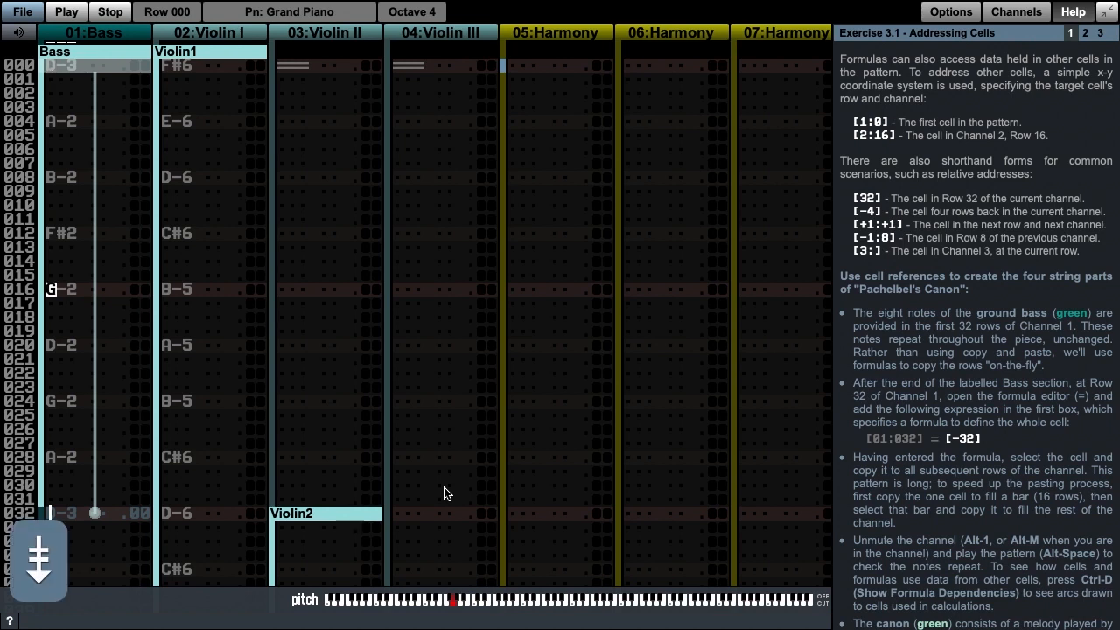
key("shift+Right")
key("shift+Left")
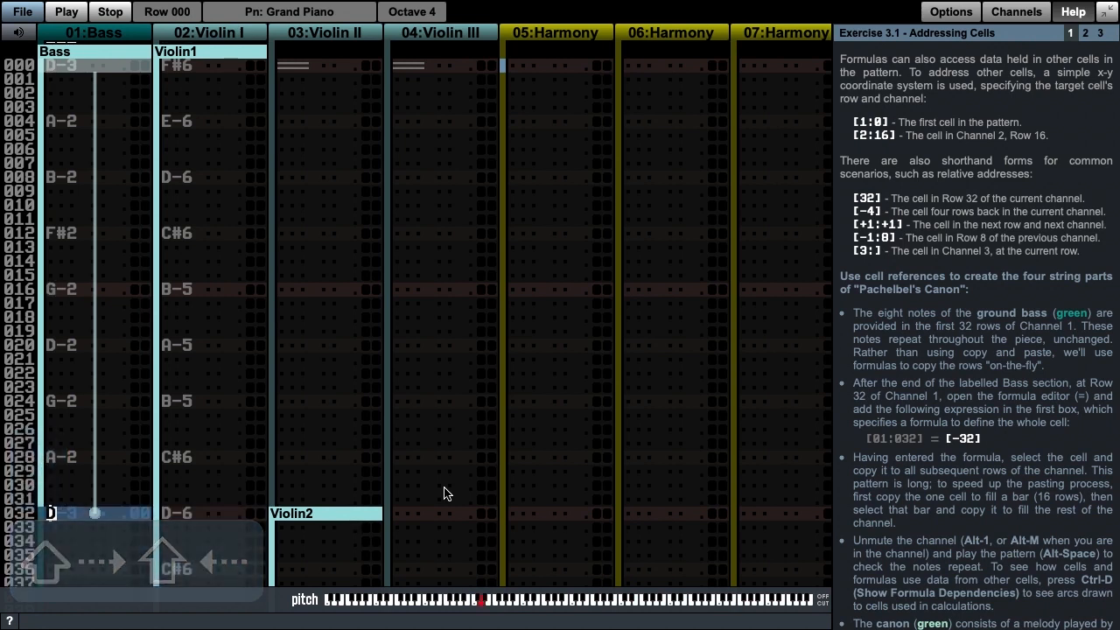
key("super+c")
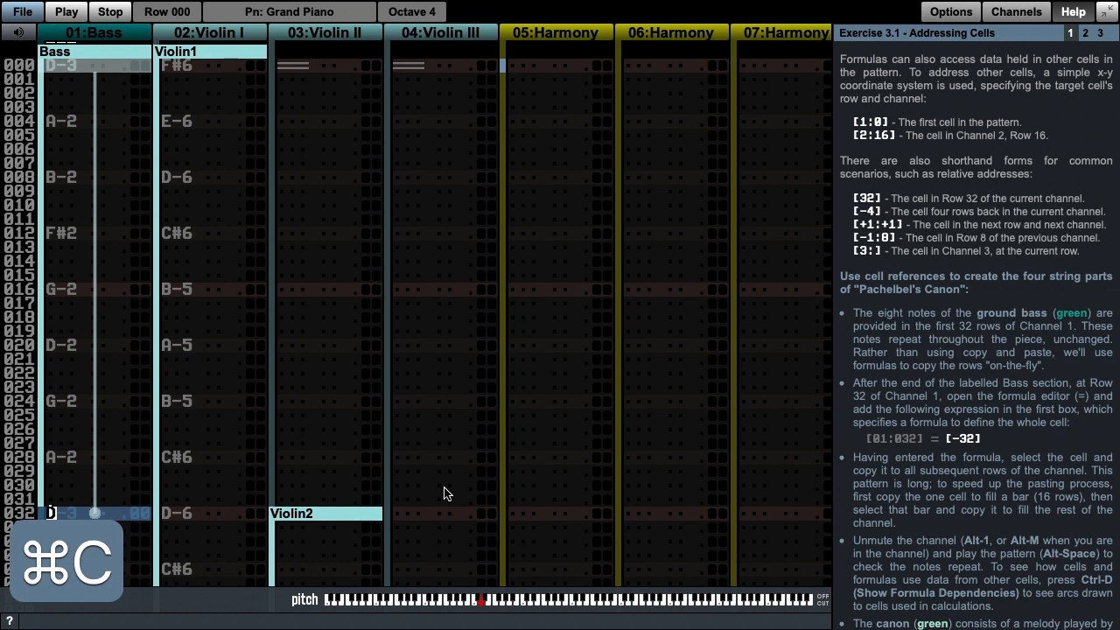
key("super+v")
key("super+v")
key("super+v")
key("super+v")
key("super+v")
key("super+v")
key("super+v")
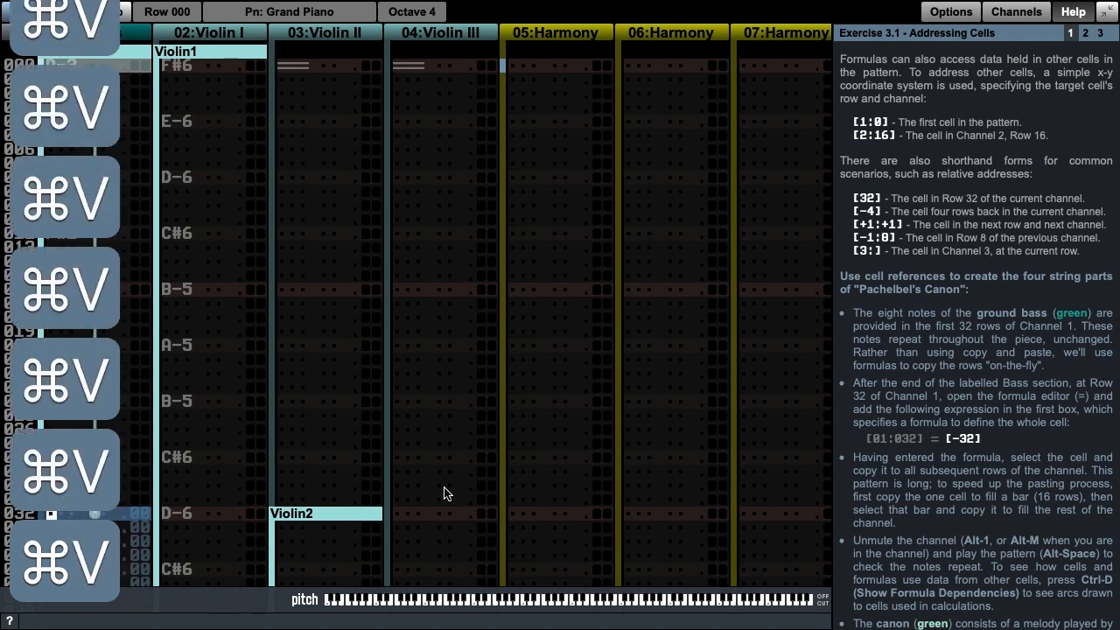
Step: Copy the 16-row formula bar starting at Row 32 and paste it repeatedly down the rest of the Bass channel
key("Page_Down")
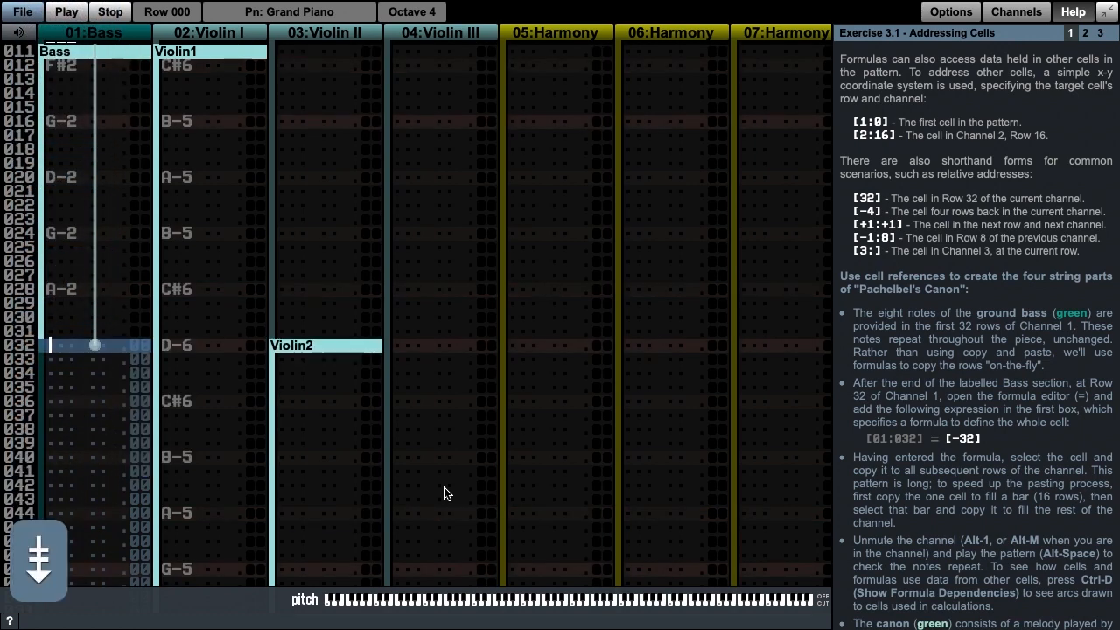
key("shift+Down")
key("shift+Down")
key("shift+Down")
key("shift+Down")
key("shift+Down")
key("shift+Down")
key("shift+Down")
key("shift+Down")
key("shift+Down")
key("shift+Down")
key("shift+Down")
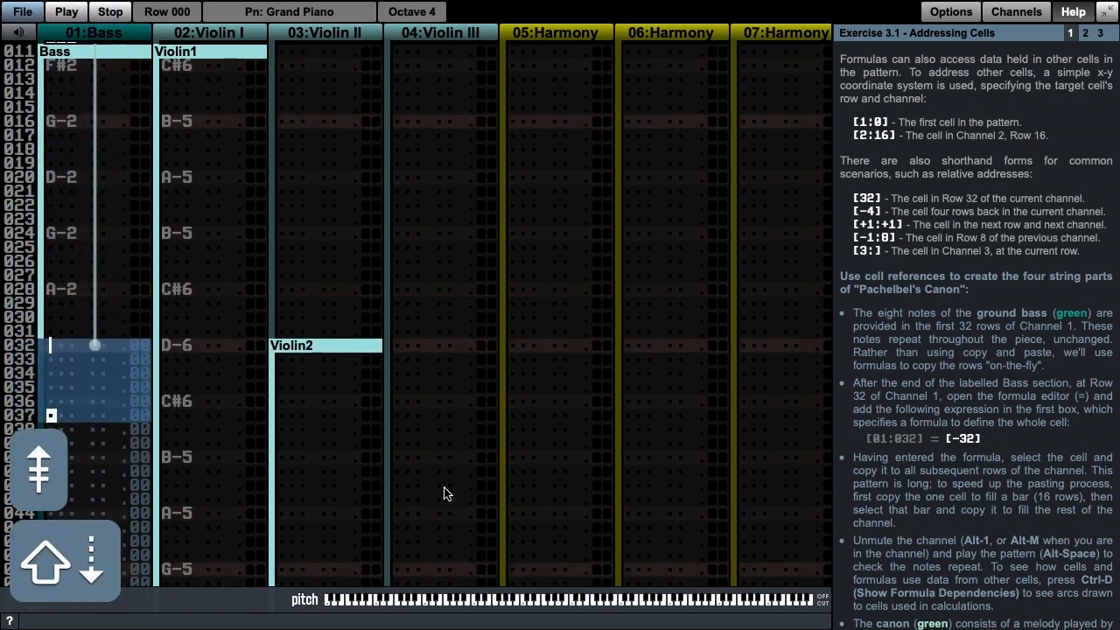
key("shift+Down")
key("super+c")
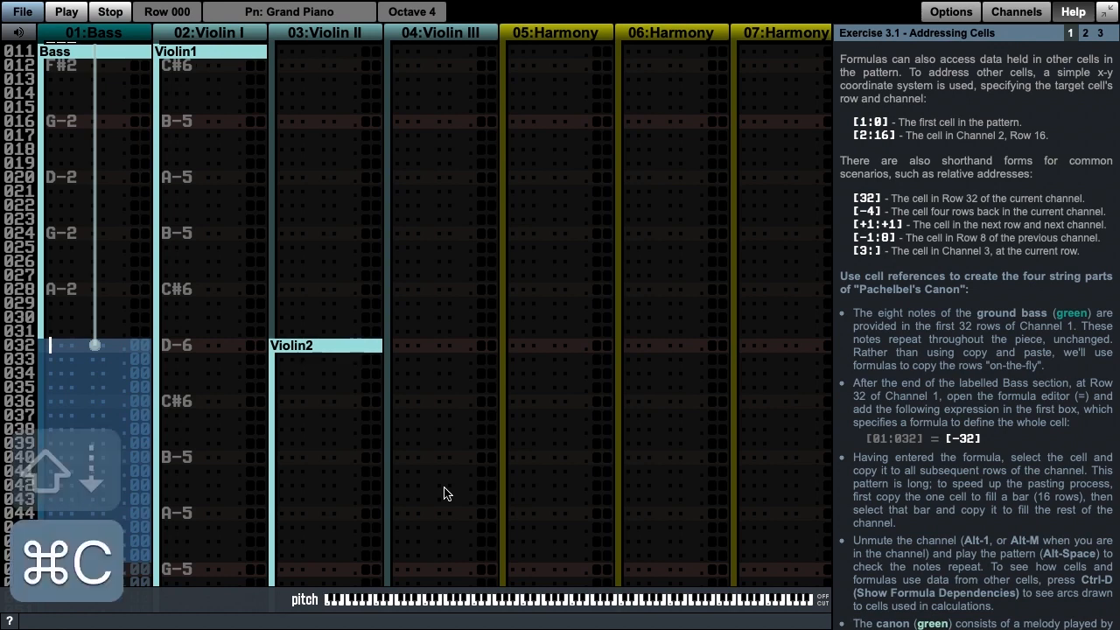
key("super+v")
key("super+v")
key("super+v")
key("super+v")
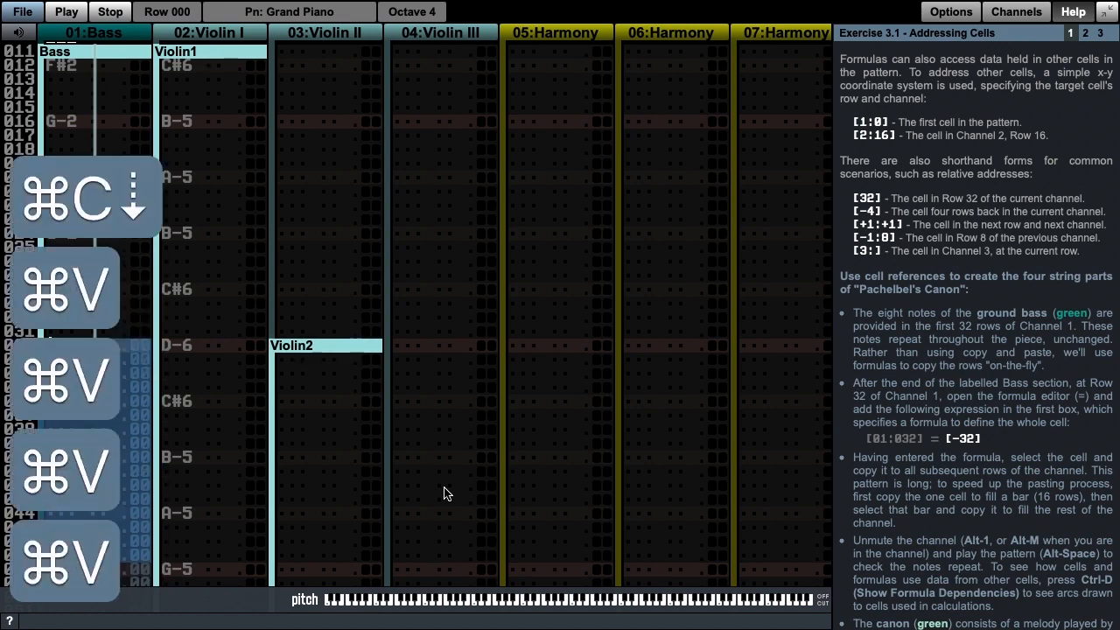
key("super+v")
key("super+v")
key("super+v")
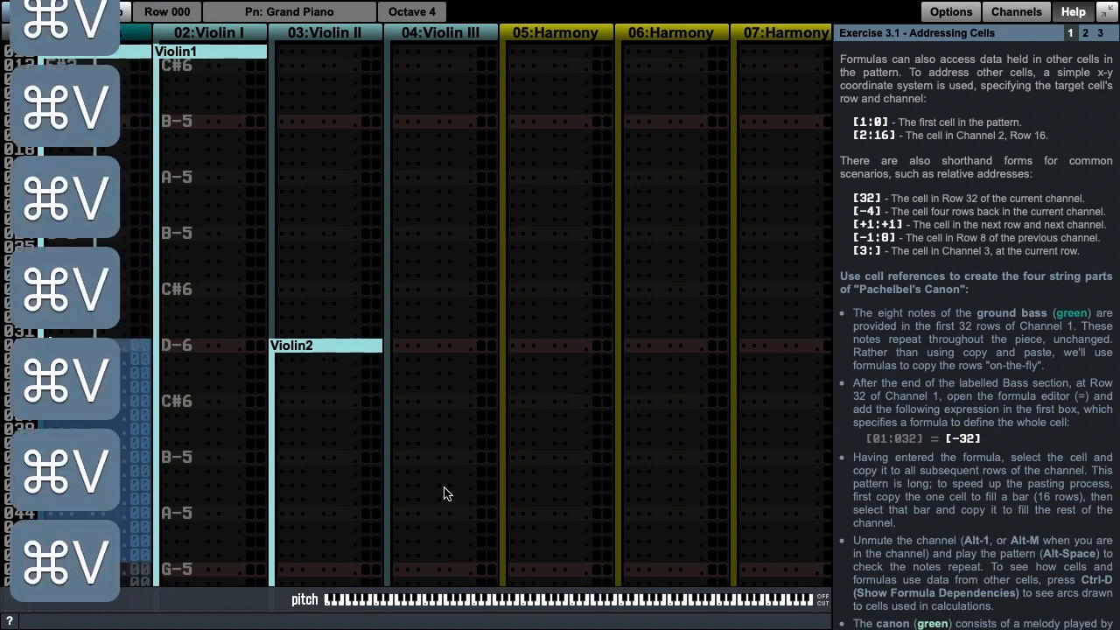
key("super+u")
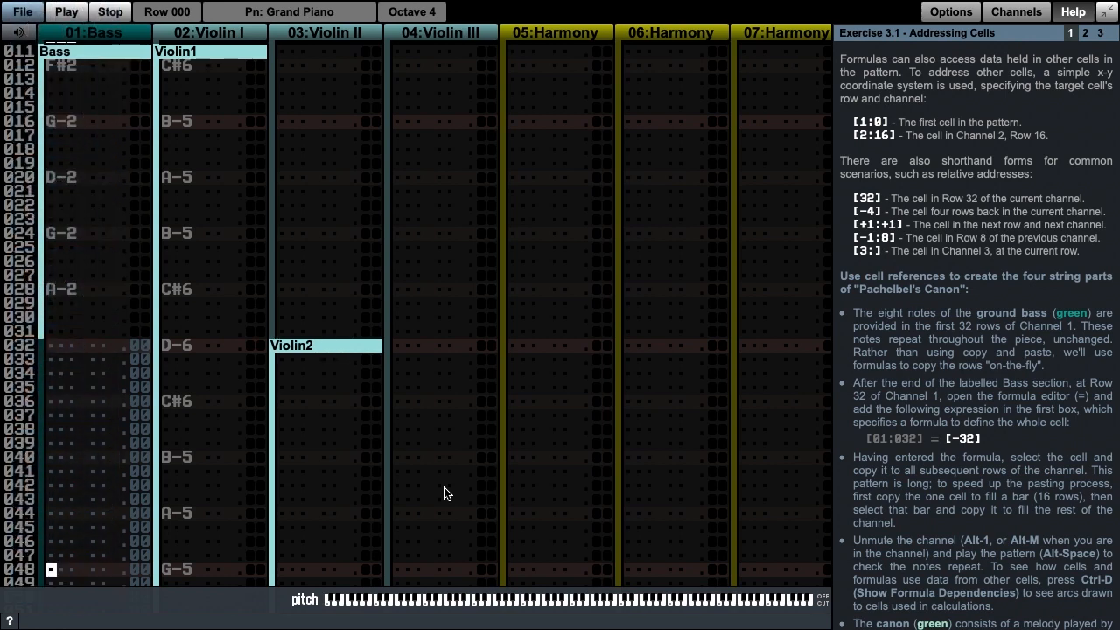
Step: Unmute the Bass channel and play the pattern from the start to check that the bass notes repeat
key("Page_Up")
key("Page_Up")
key("Page_Up")
key("alt+1")
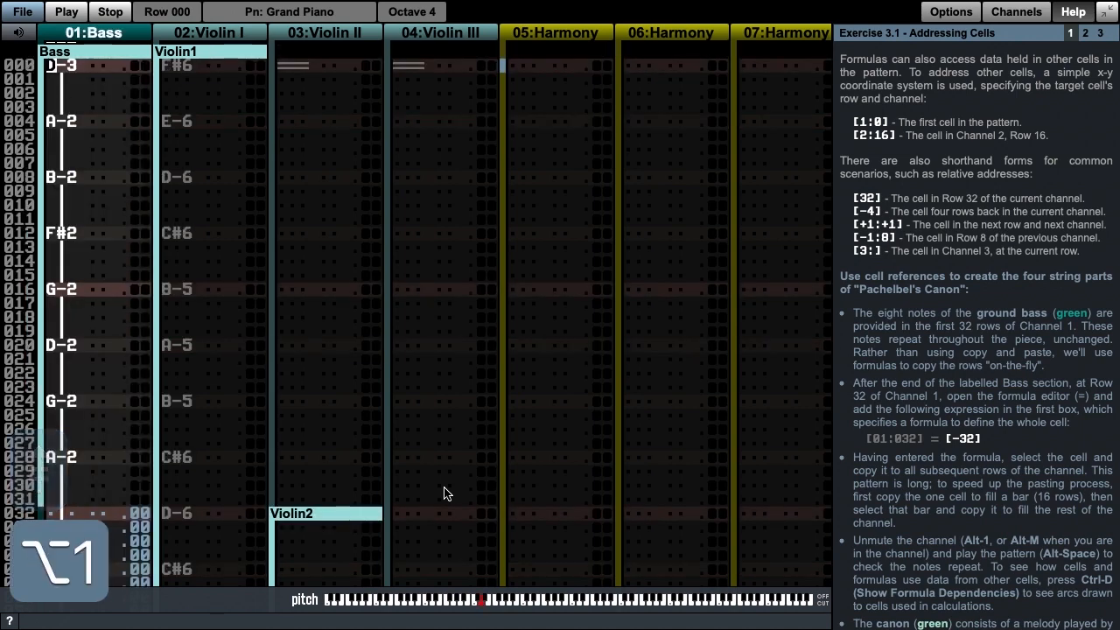
key("alt+space")
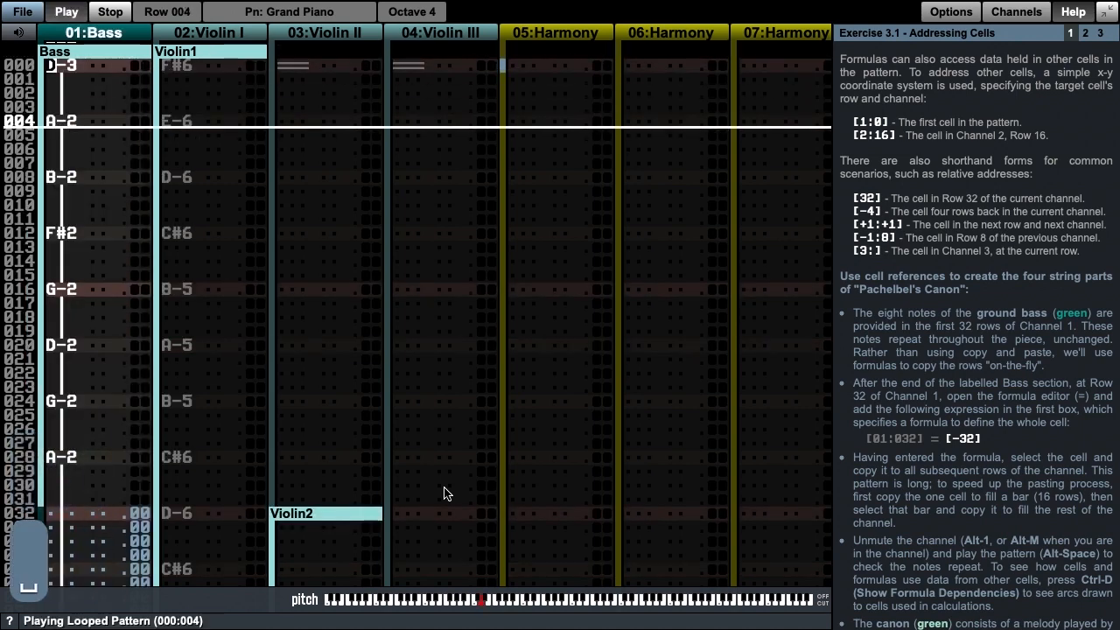
key("ctrl+f")
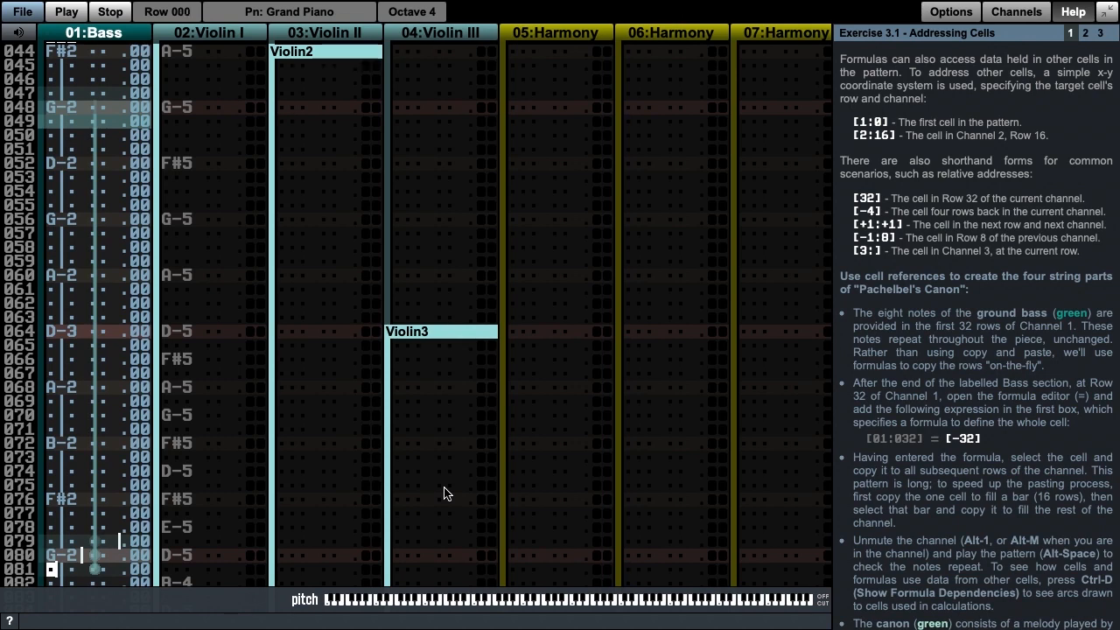
Step: Unmute the Violin I channel and play the pattern from the start to hear the melody over the bass
scroll(974, 367, "down", 5)
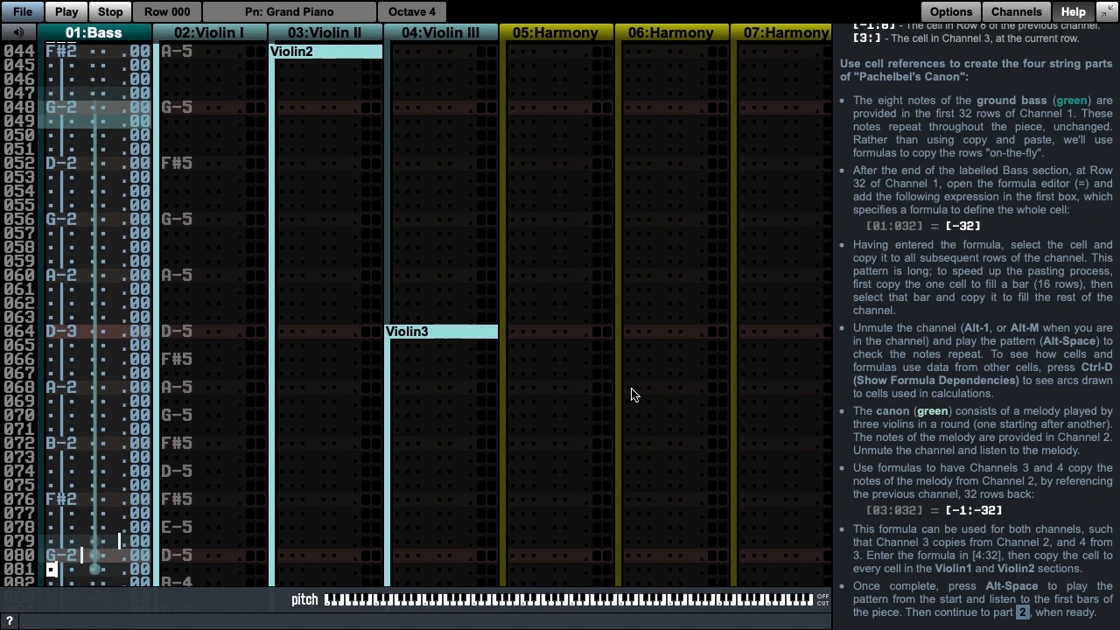
key("Tab")
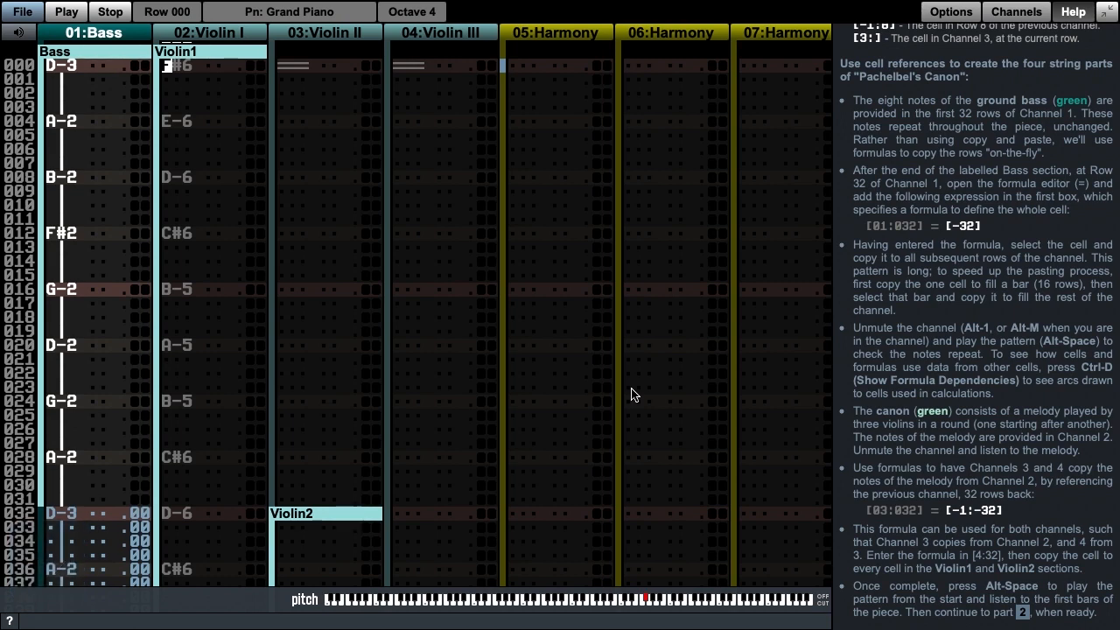
key("alt+2")
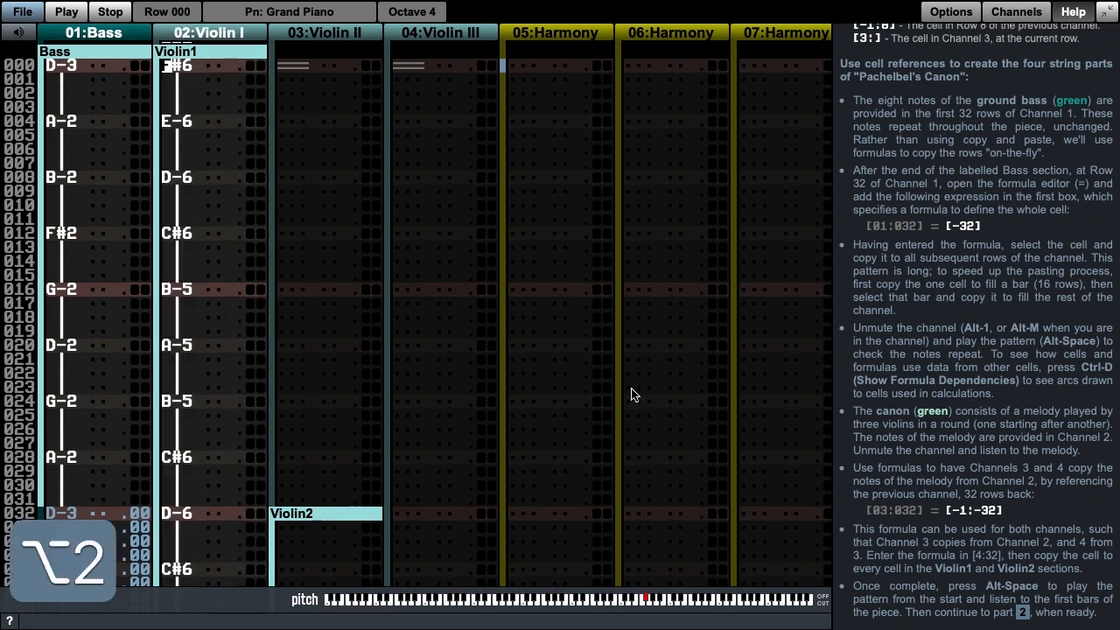
key("alt+space")
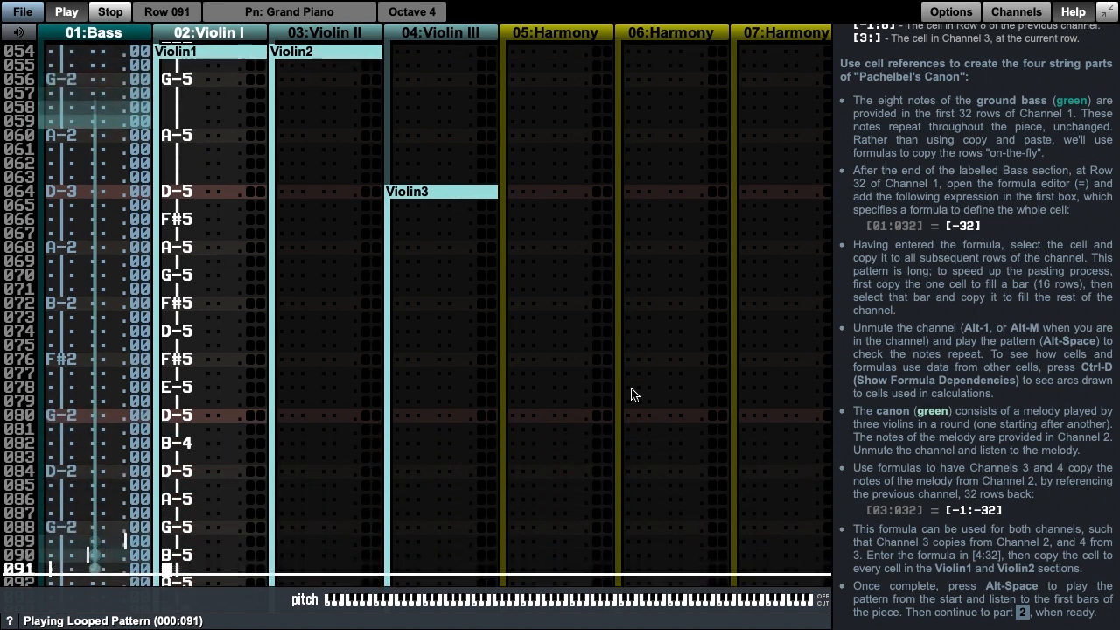
key("space")
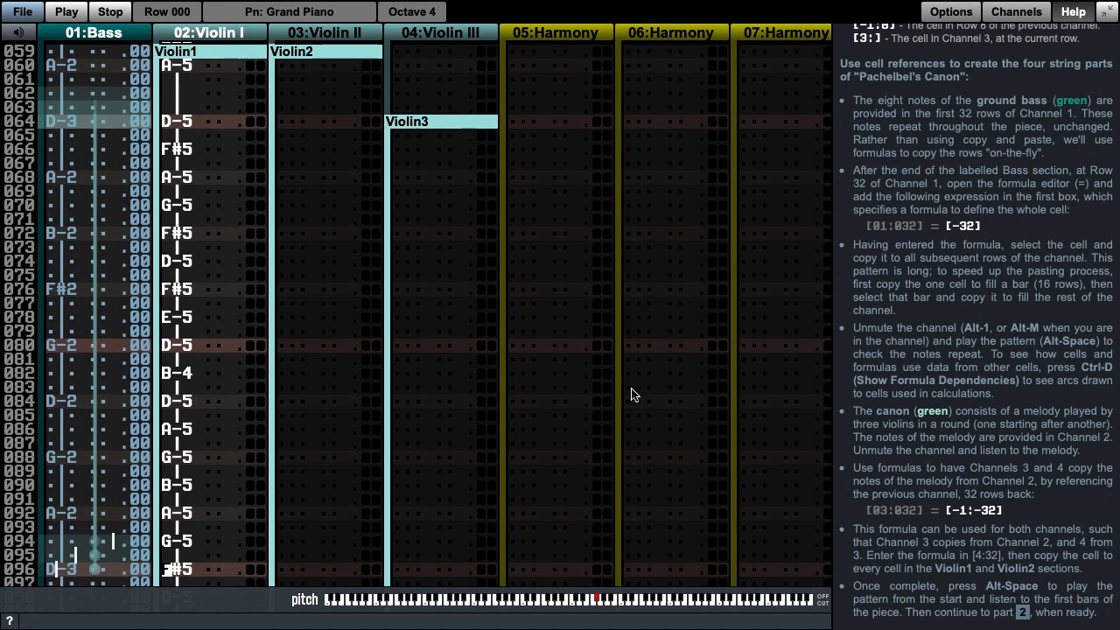
Step: Unmute the Violin II and Violin III channels
key("Home")
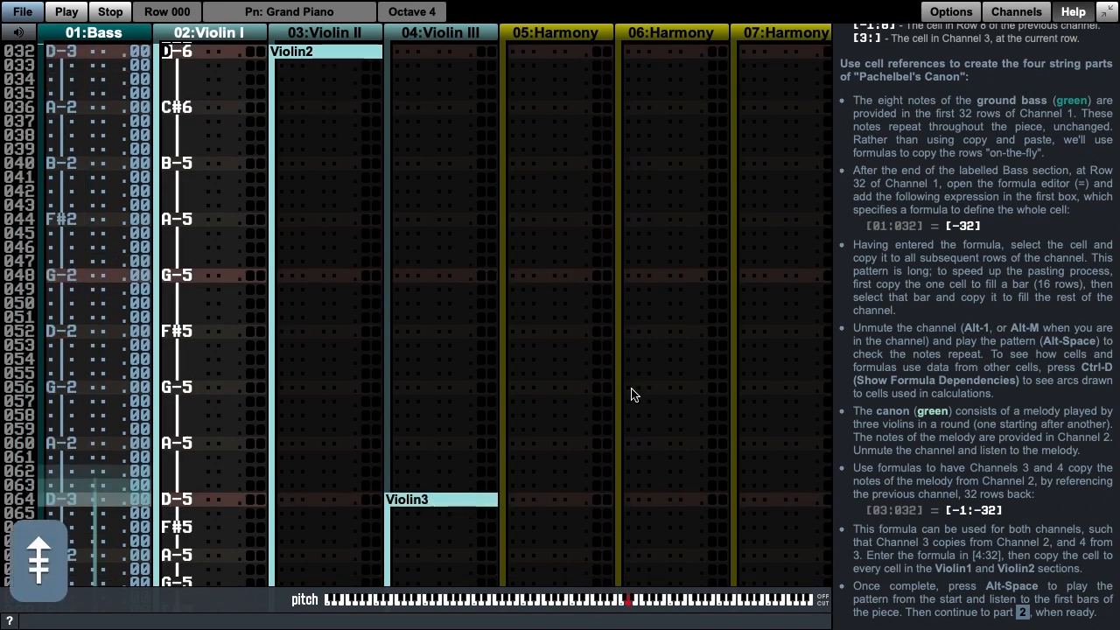
key("Tab")
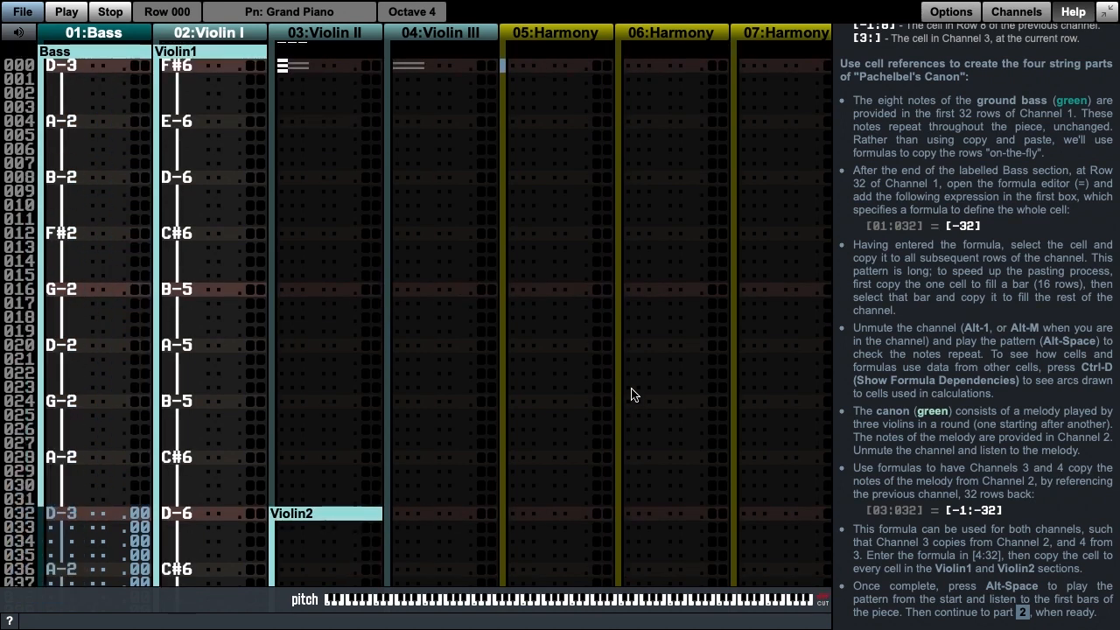
key("alt+3")
key("alt+4")
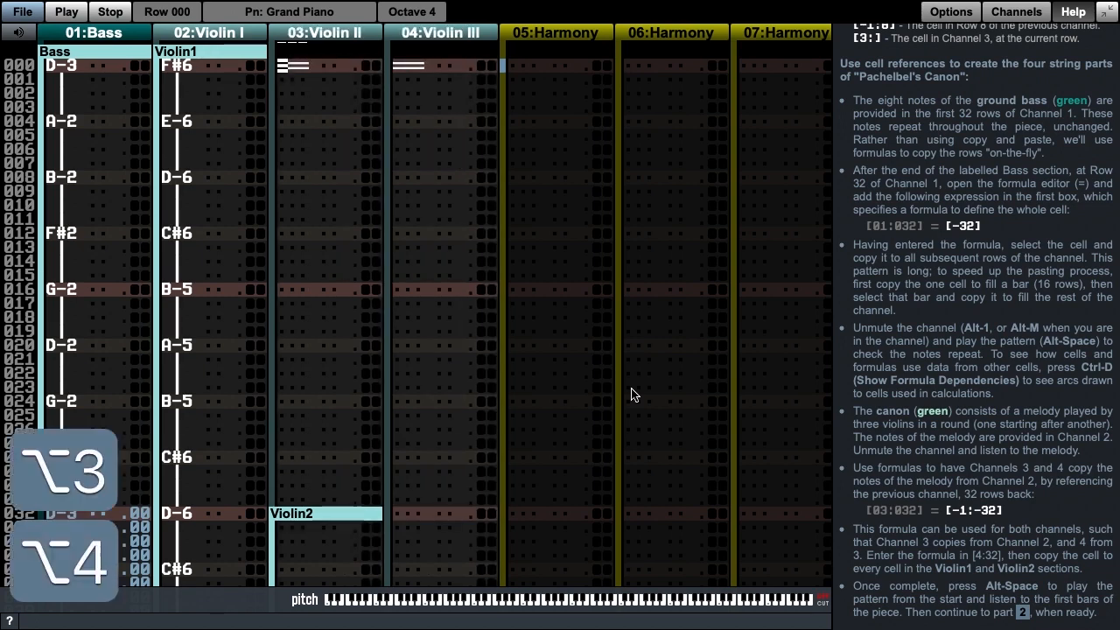
Step: Enter the whole-cell formula [-1:-32] at Row 32 of the Violin II channel
key("Page_Down")
key("Page_Down")
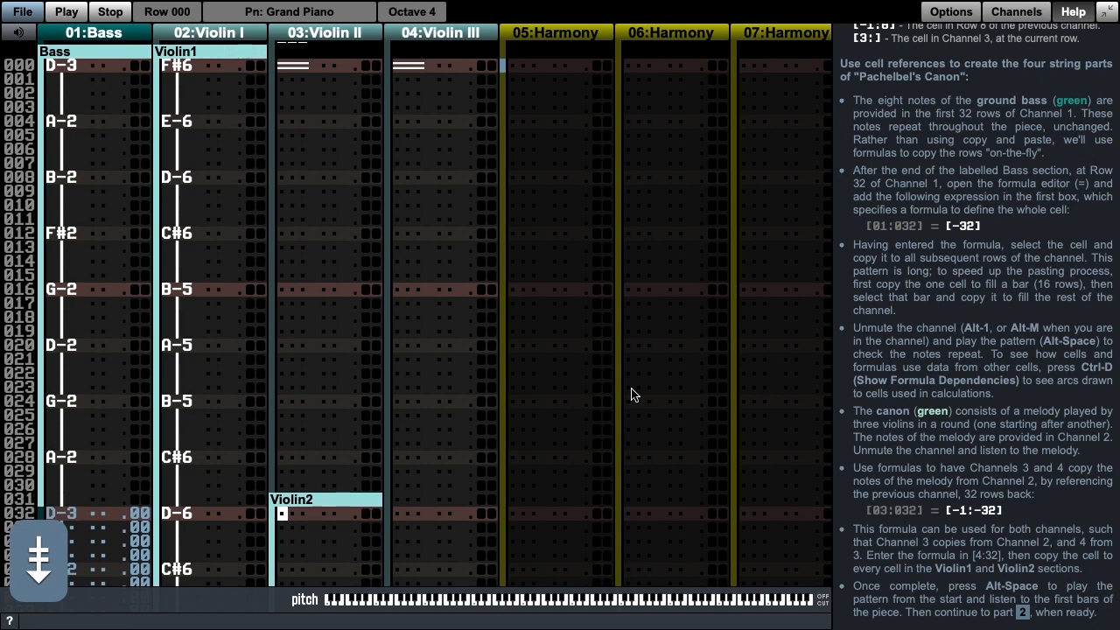
key("equal")
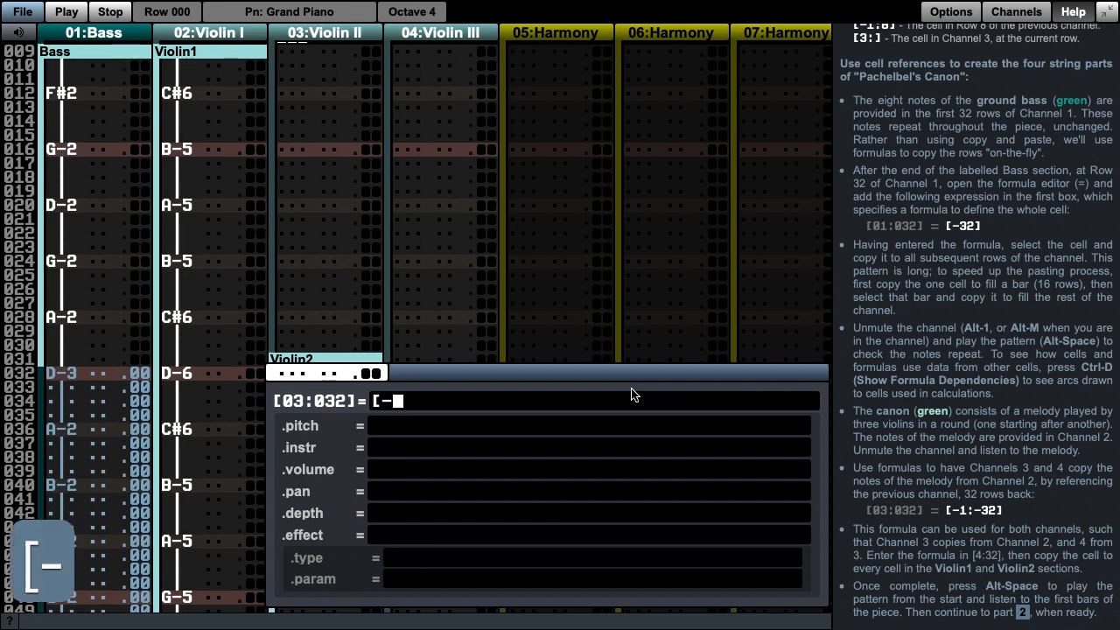
type("32")
key("Left")
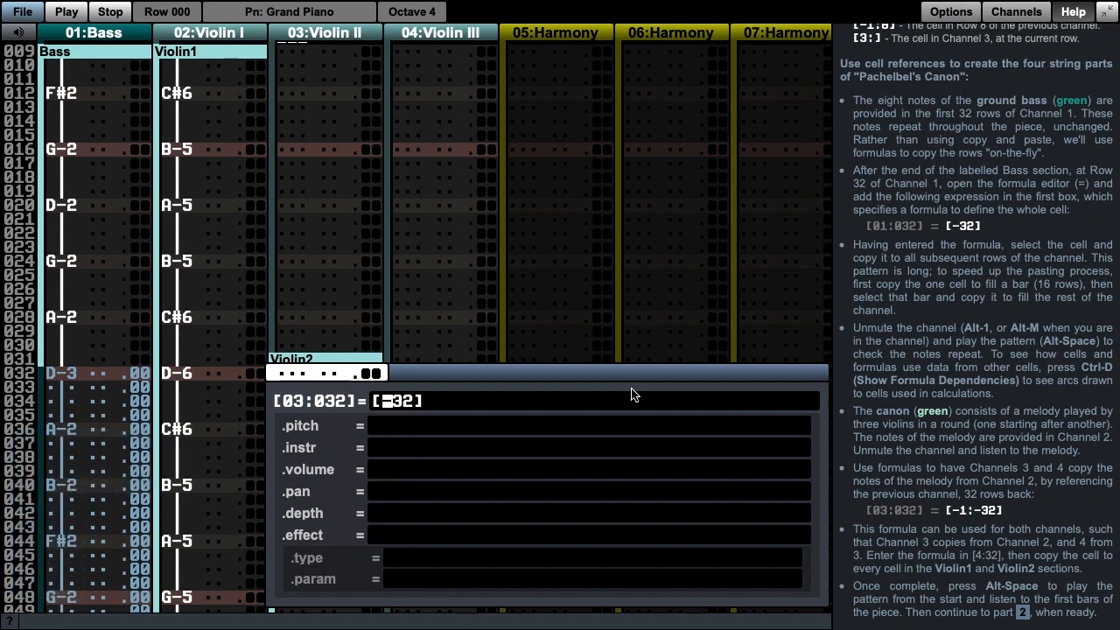
type("-1:")
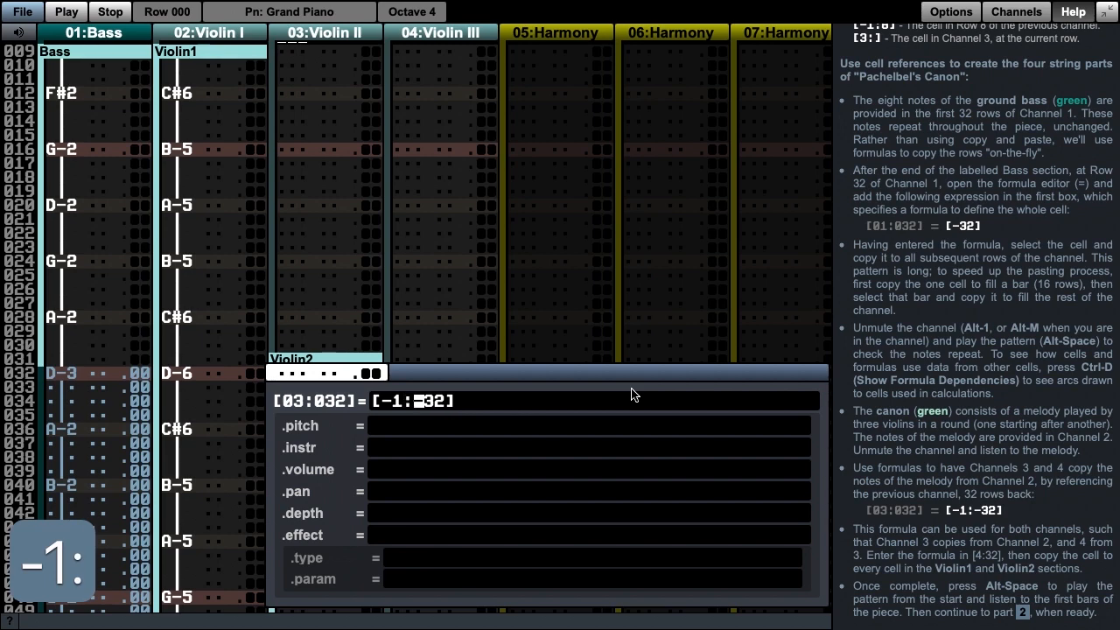
key("Return")
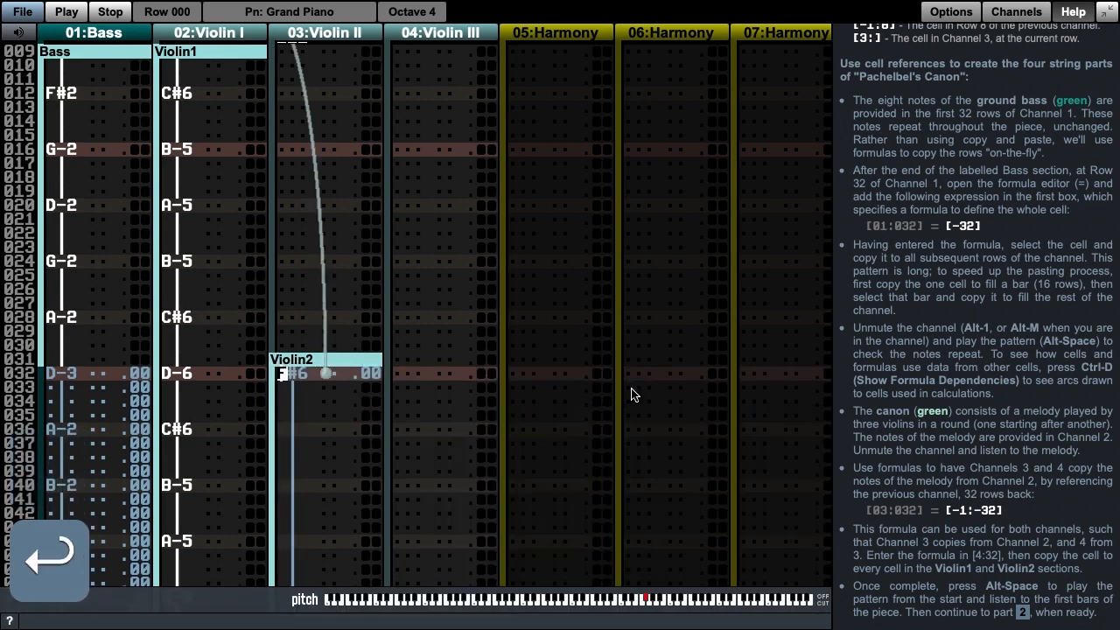
Step: Copy the formula cell at Row 32 of the Violin II channel and paste it to fill the first 16-row bar
key("Page_Up")
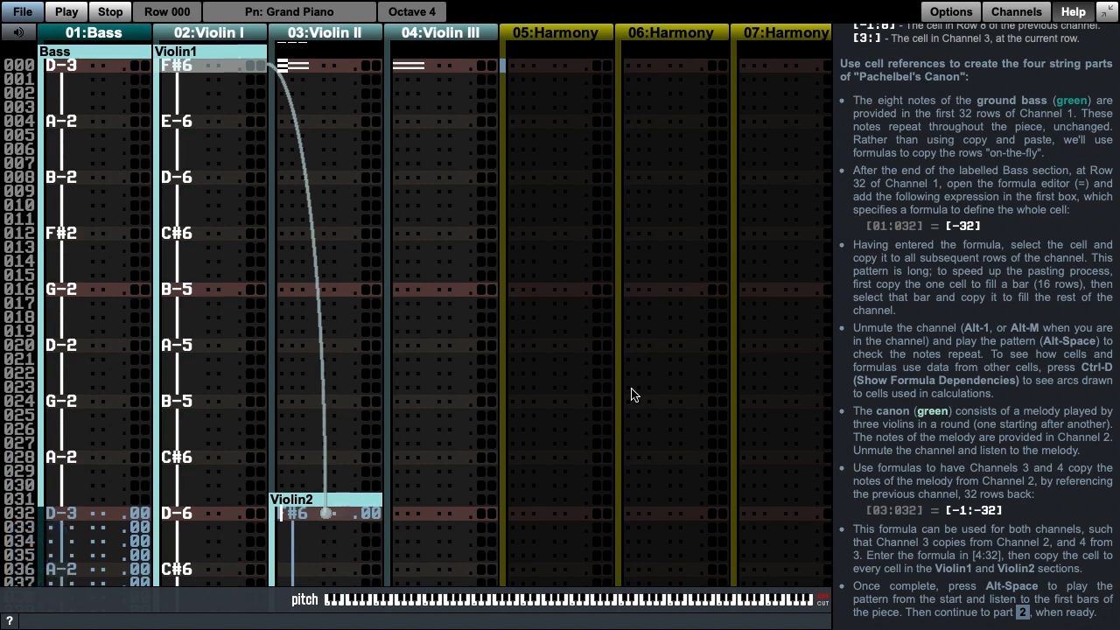
key("Page_Down")
key("Page_Up")
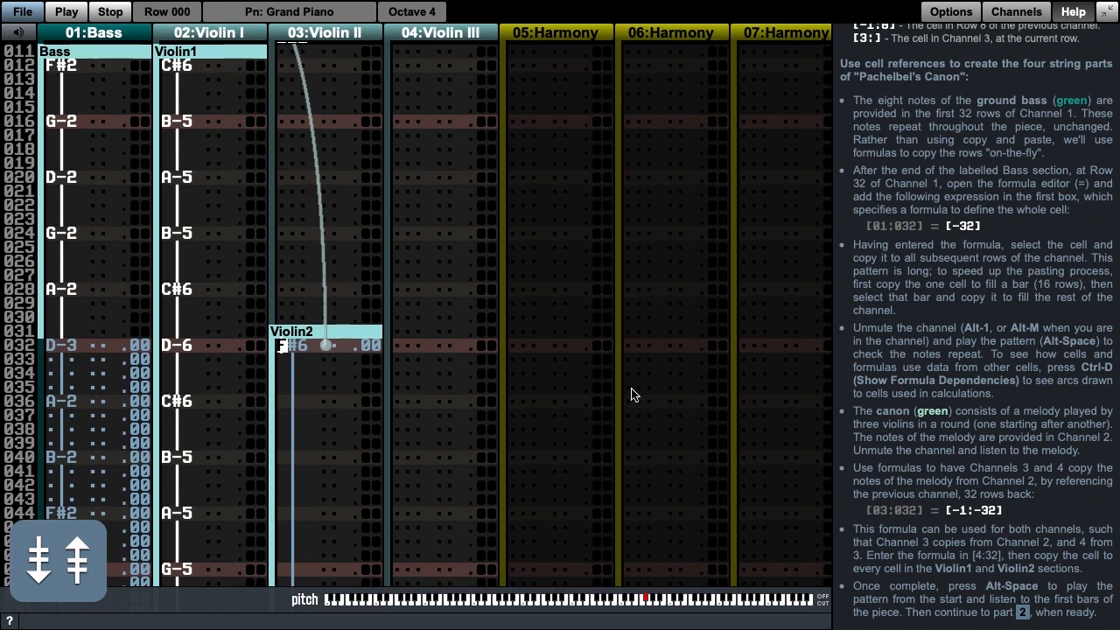
key("shift+Right")
key("shift+Left")
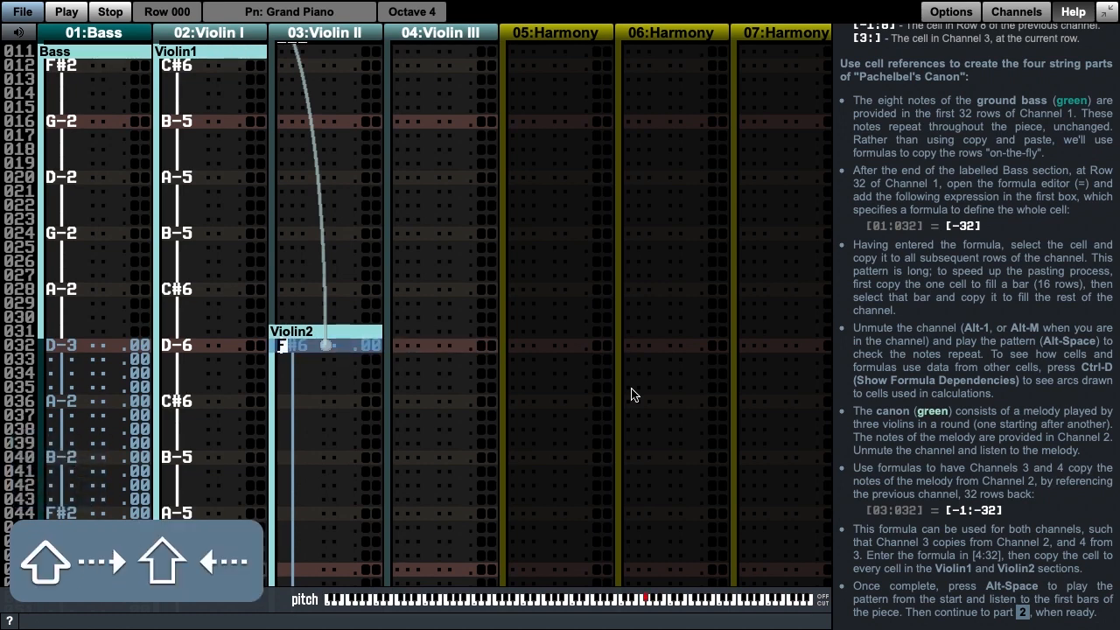
key("super+c")
key("super+v")
key("super+v")
key("super+v")
key("super+v")
key("super+v")
key("super+v")
key("super+v")
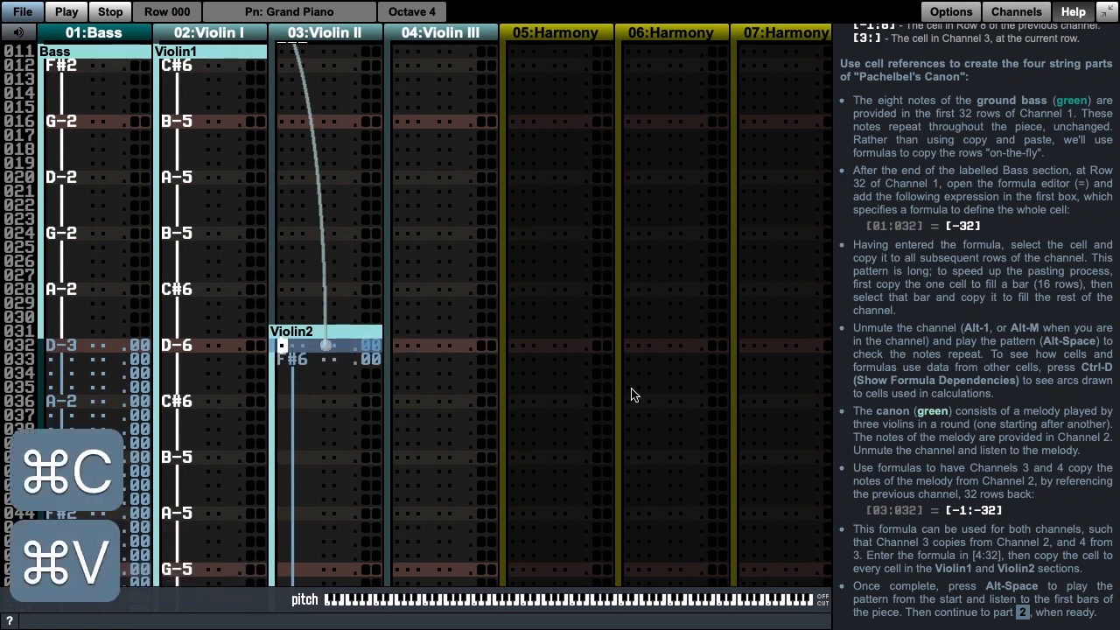
Step: Select the filled bar in Violin II and copy it down to fill the rest of the channel
key("super+d")
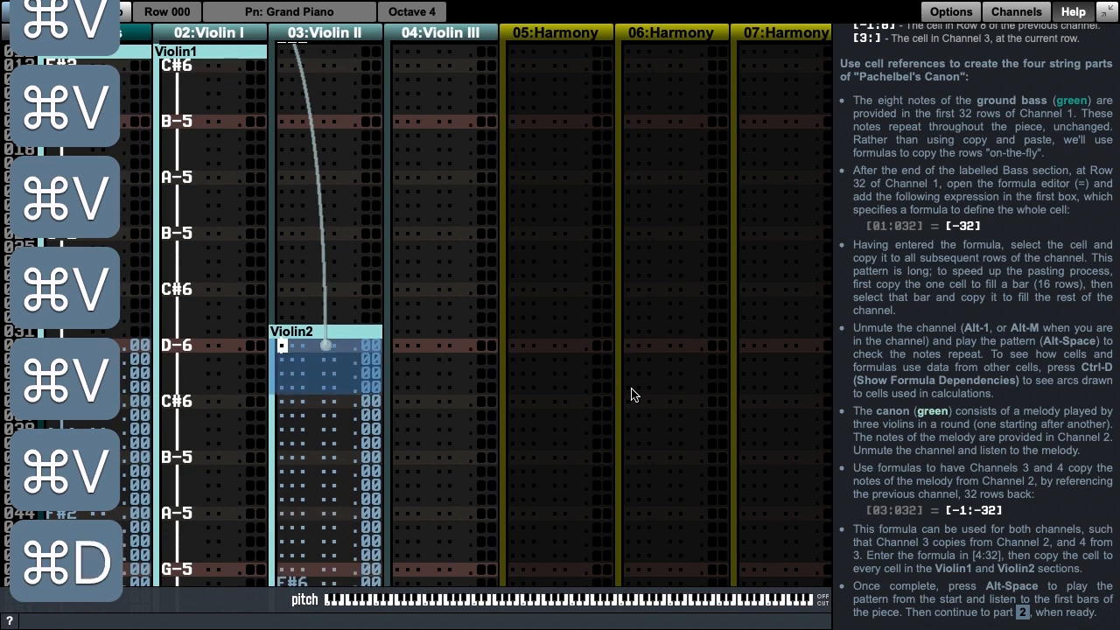
key("super+d")
key("super+v")
key("super+v")
key("super+v")
key("super+v")
key("super+v")
key("super+v")
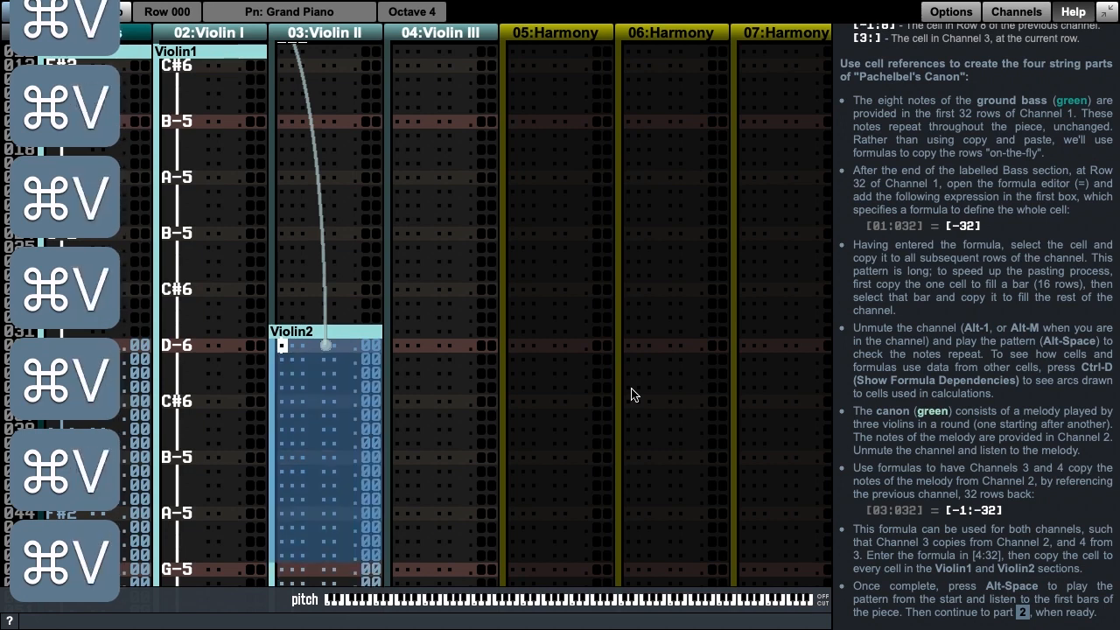
Step: Paste the copied formula cells from Row 64 of the Violin III channel to fill its Violin3 section
key("Page_Down")
key("Page_Down")
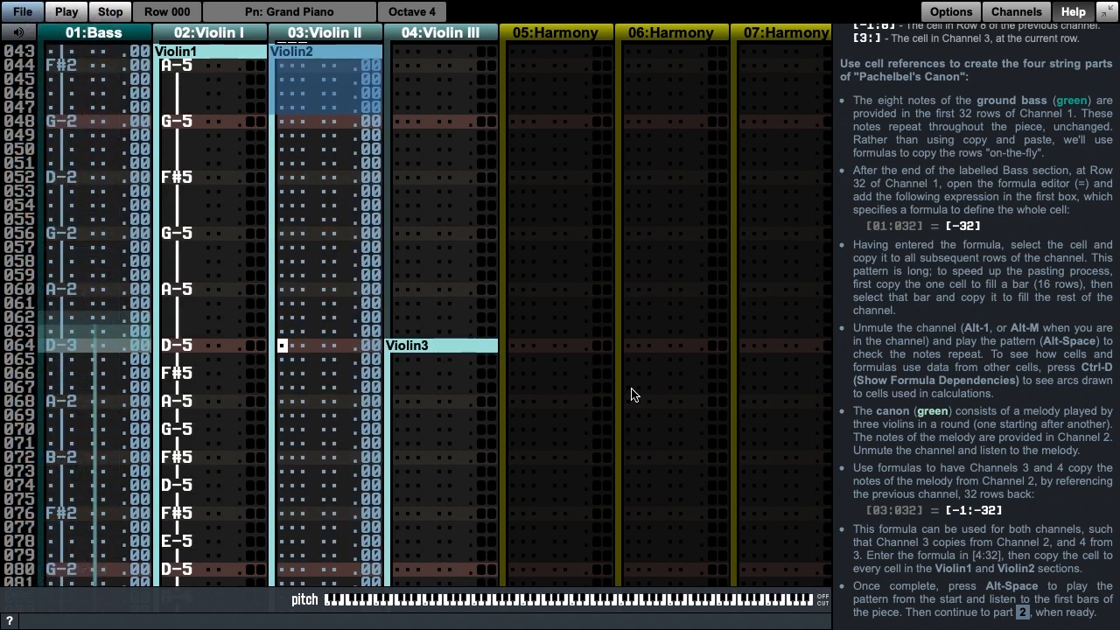
key("Tab")
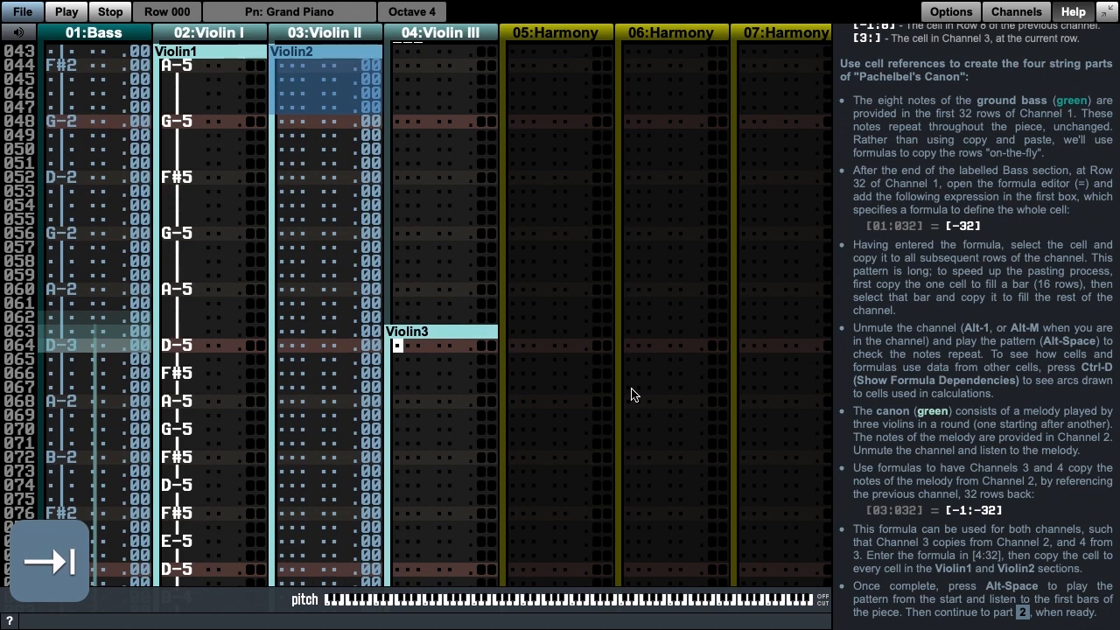
key("super+v")
key("super+v")
key("super+v")
key("super+v")
key("super+v")
key("super+v")
key("super+v")
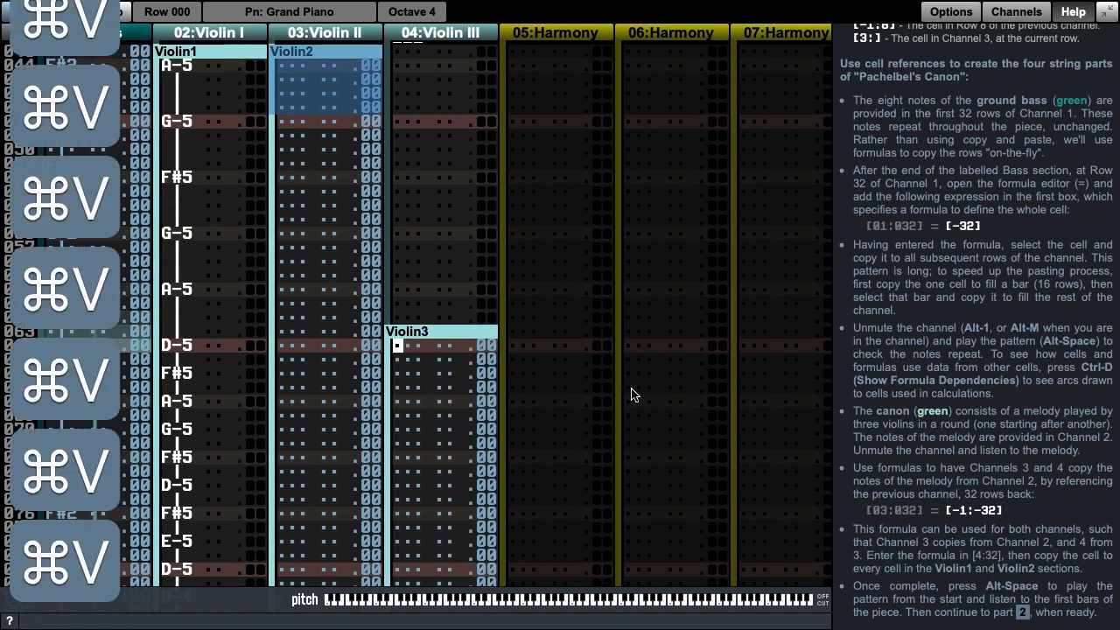
Step: Clear the selection and play the pattern from the start to hear the bass and three violins together
key("Page_Up")
key("Page_Up")
key("Page_Up")
key("Page_Up")
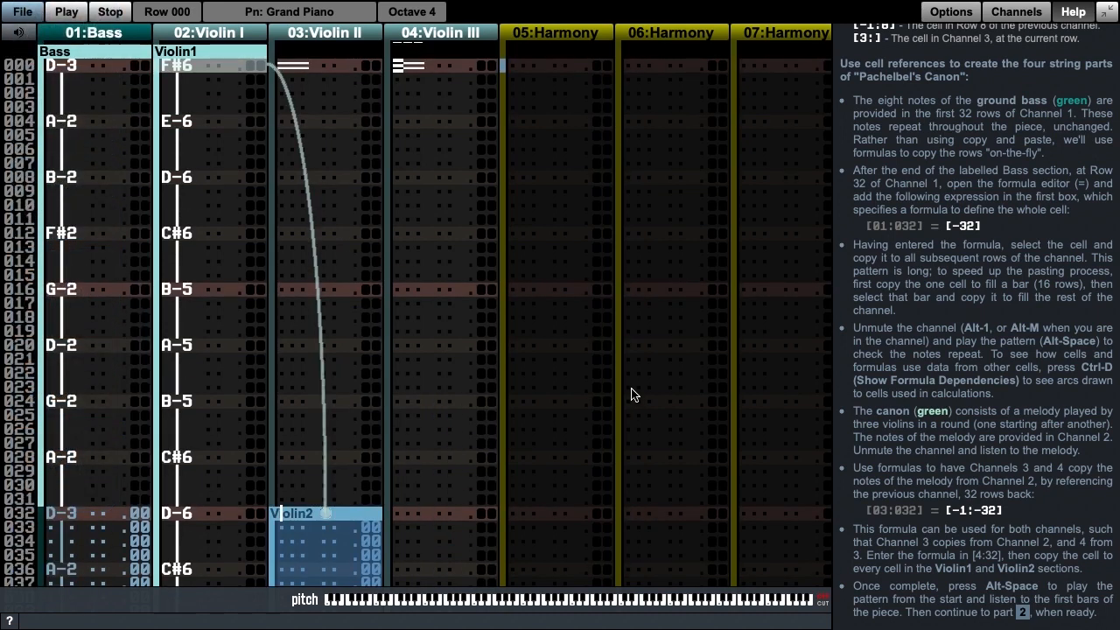
key("super+u")
key("alt+space")
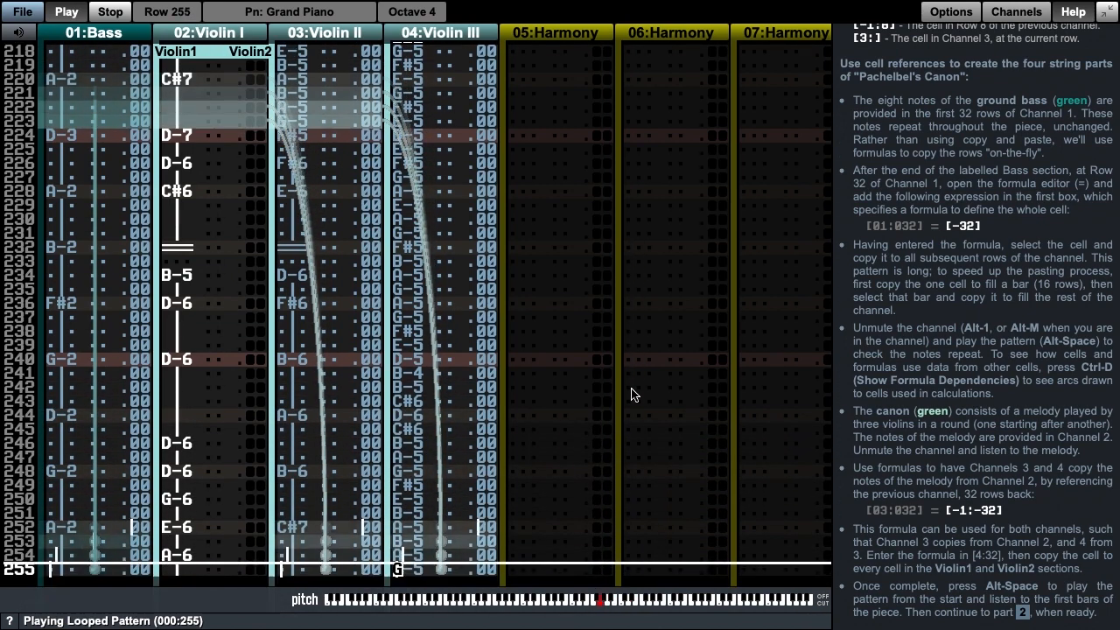
key("space")
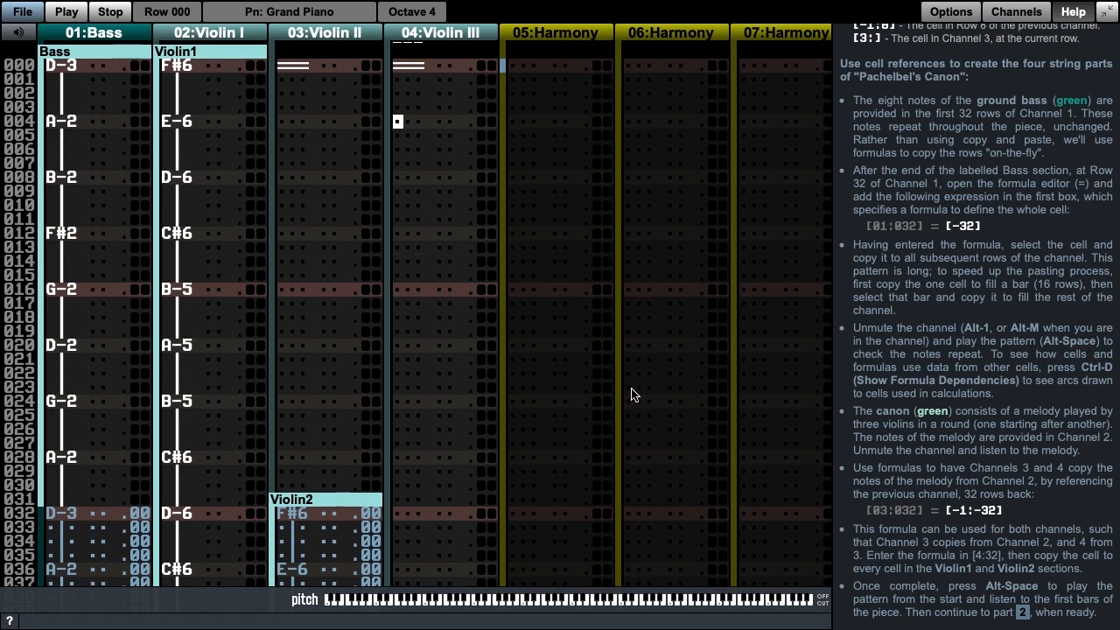
Step: Locate the Johann Pachelbel - Canon in D piece among the Classical examples
left_click(1076, 15)
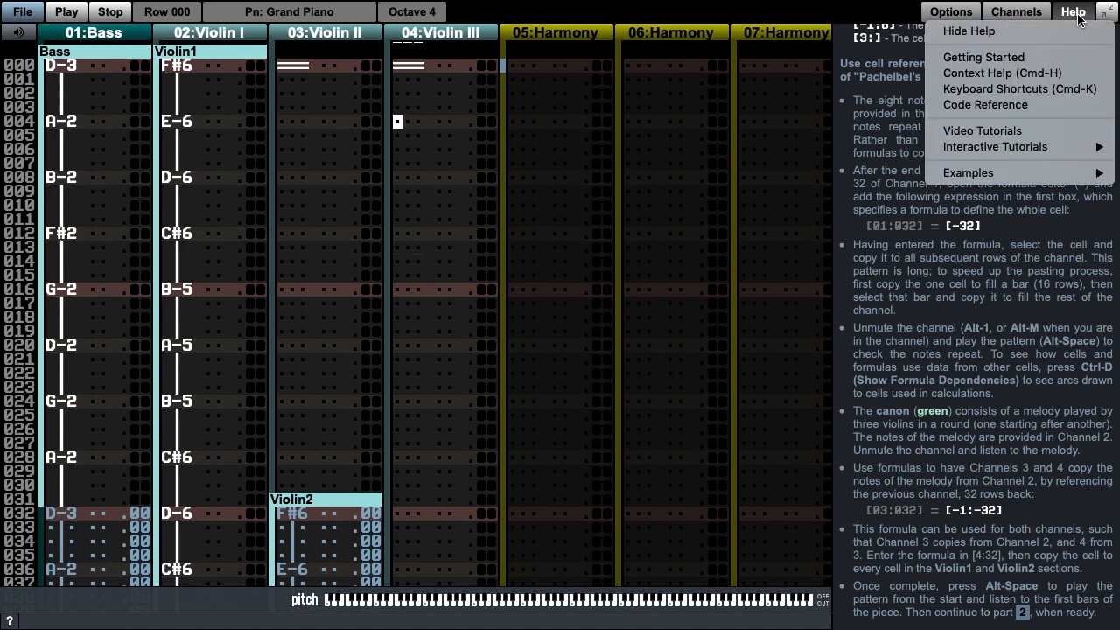
mouse_move(1032, 175)
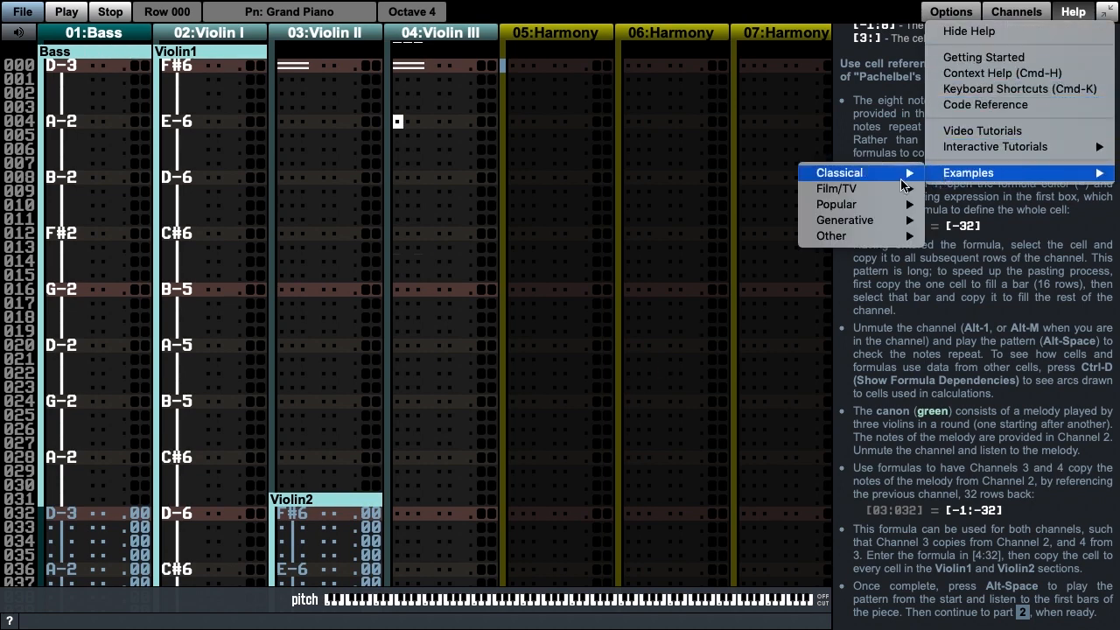
mouse_move(894, 178)
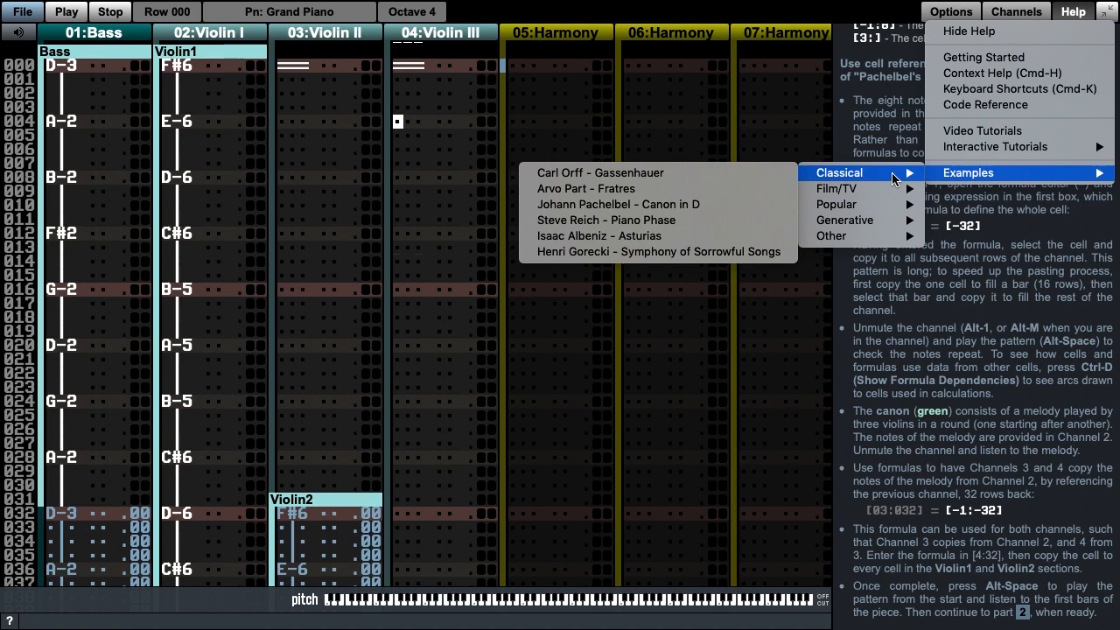
left_click(750, 211)
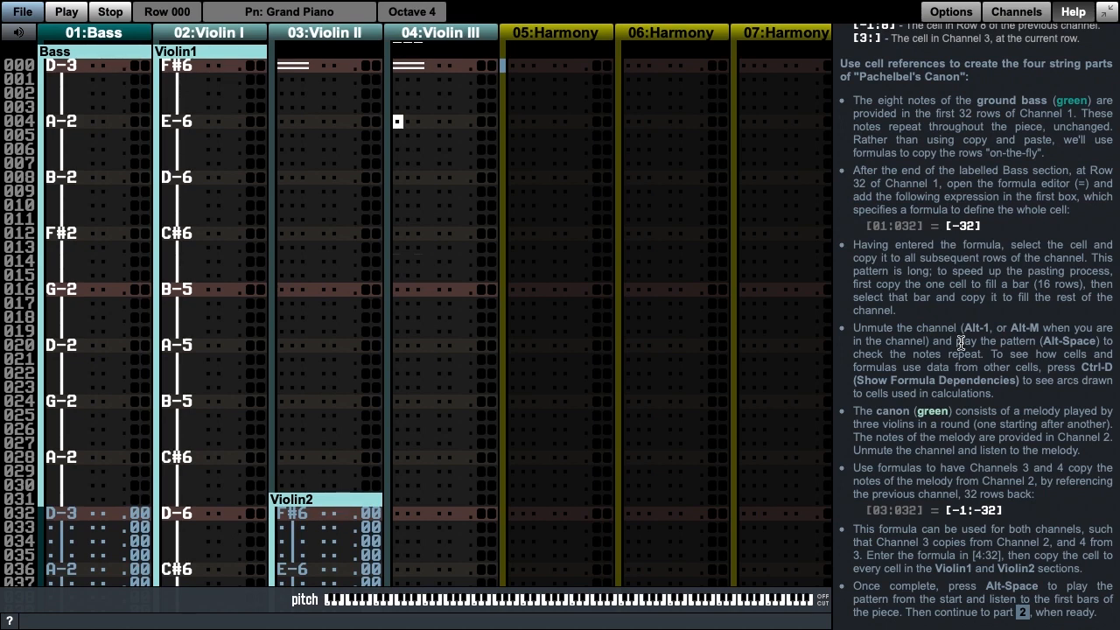
Step: Open part 2 of the tutorial, Exercise 3.2 - Accessing Cell Data, and mute Channels 1 to 4
scroll(961, 342, "up", 5)
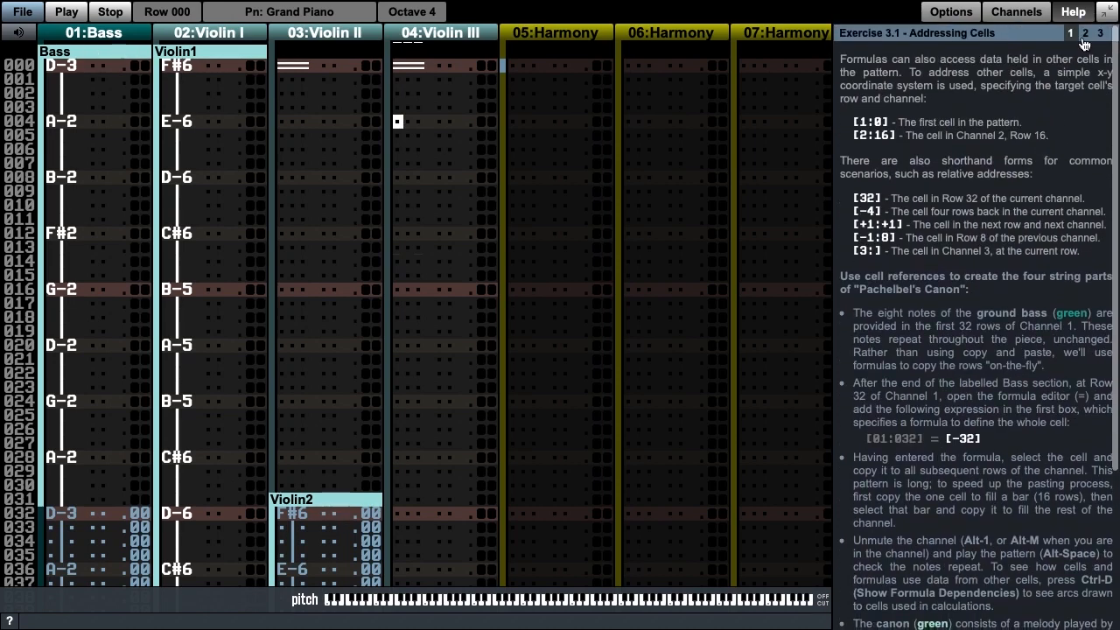
left_click(1085, 33)
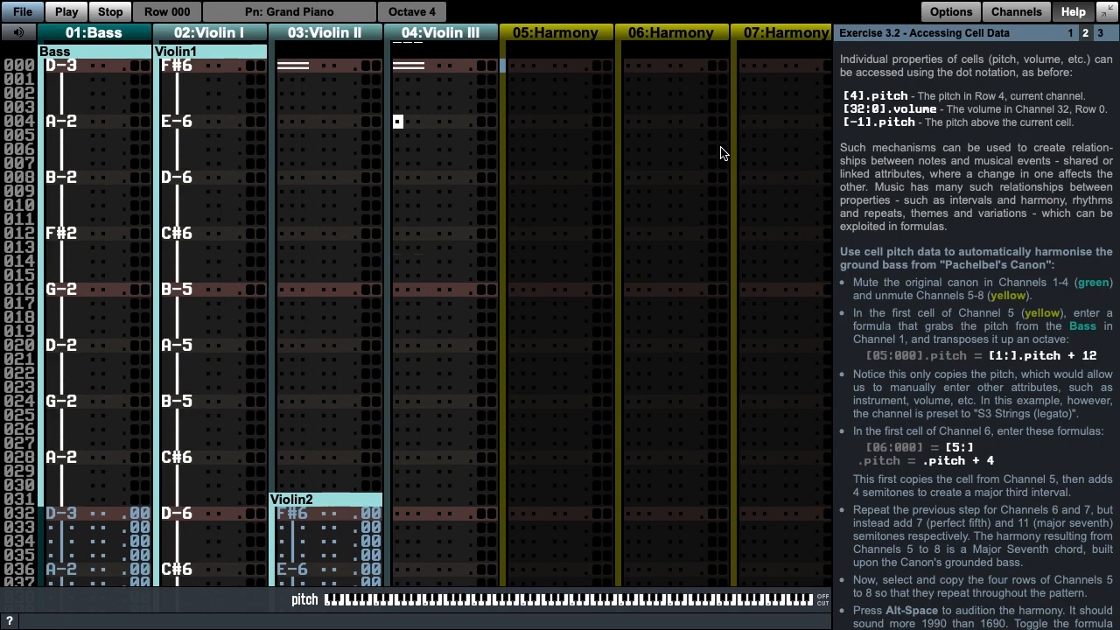
key("alt+1")
key("alt+2")
key("alt+3")
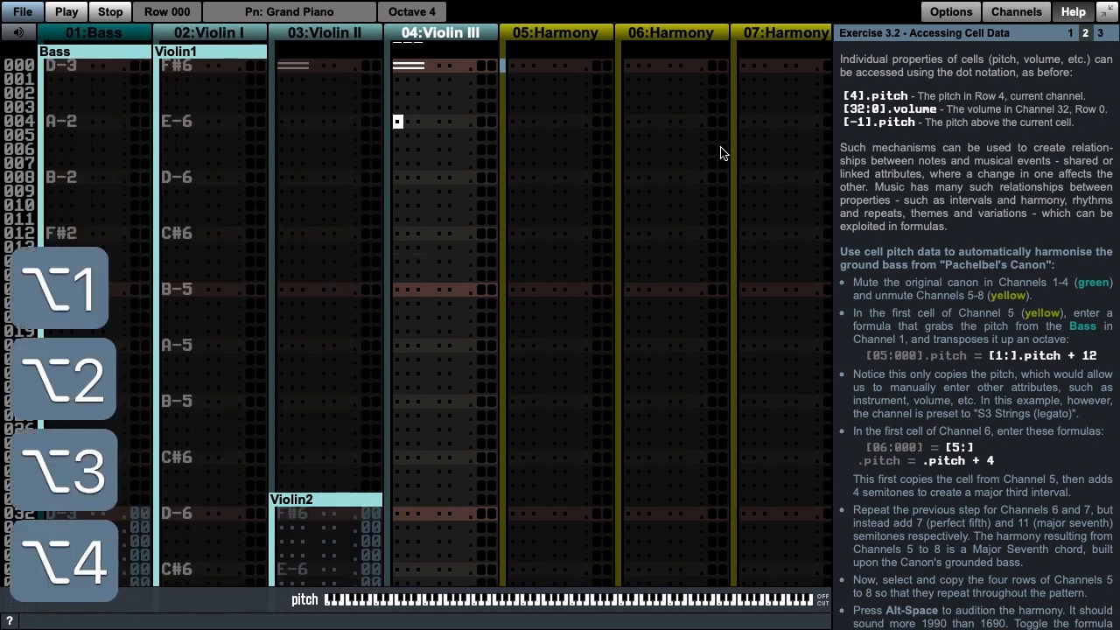
key("alt+4")
Step: Unmute the four Harmony channels, Channels 5 to 8
key("Tab")
key("Tab")
key("Tab")
key("Tab")
key("Tab")
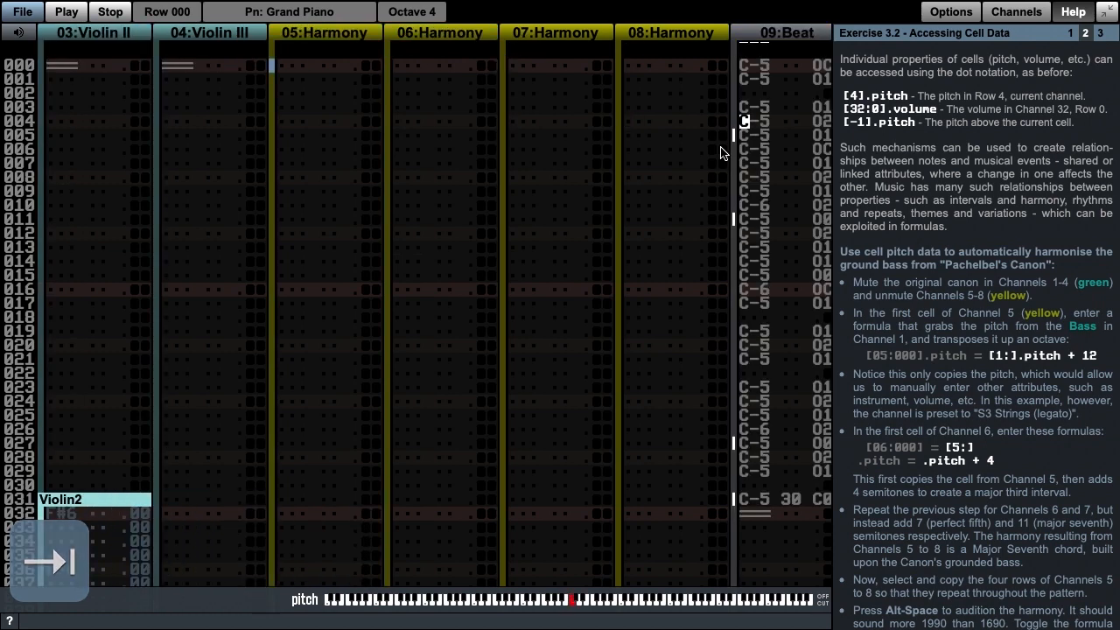
key("alt+5")
key("alt+6")
key("alt+7")
key("alt+8")
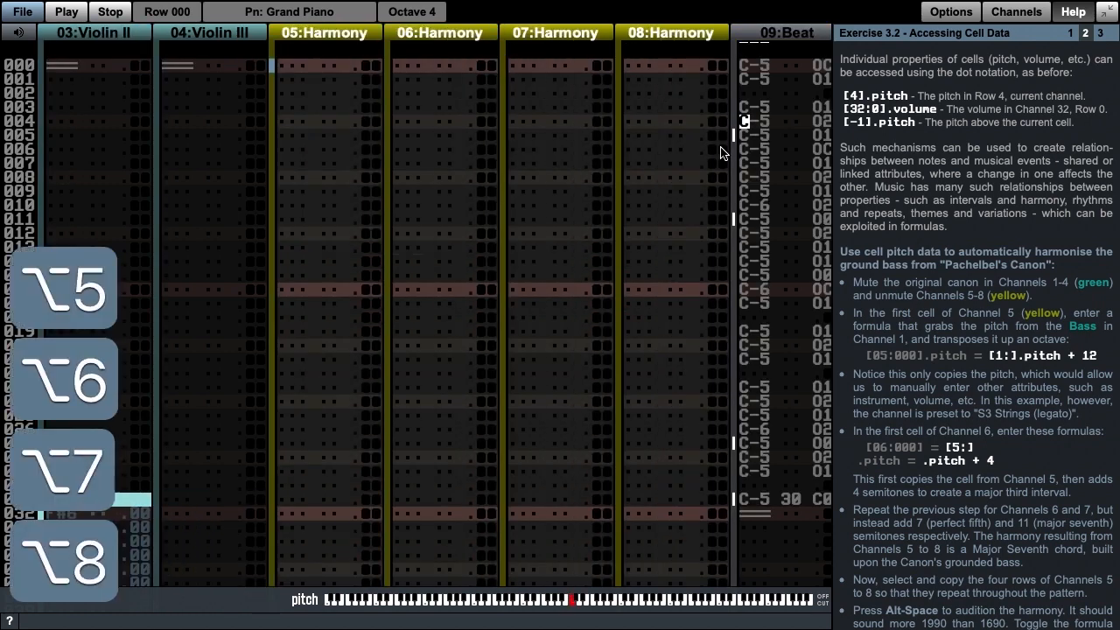
Step: Enter the pitch formula [1:].pitch + 12 in the first cell of Channel 5 and check the Bass cell it references
key("Page_Up")
key("shift+Tab")
key("shift+Tab")
key("shift+Tab")
key("shift+Tab")
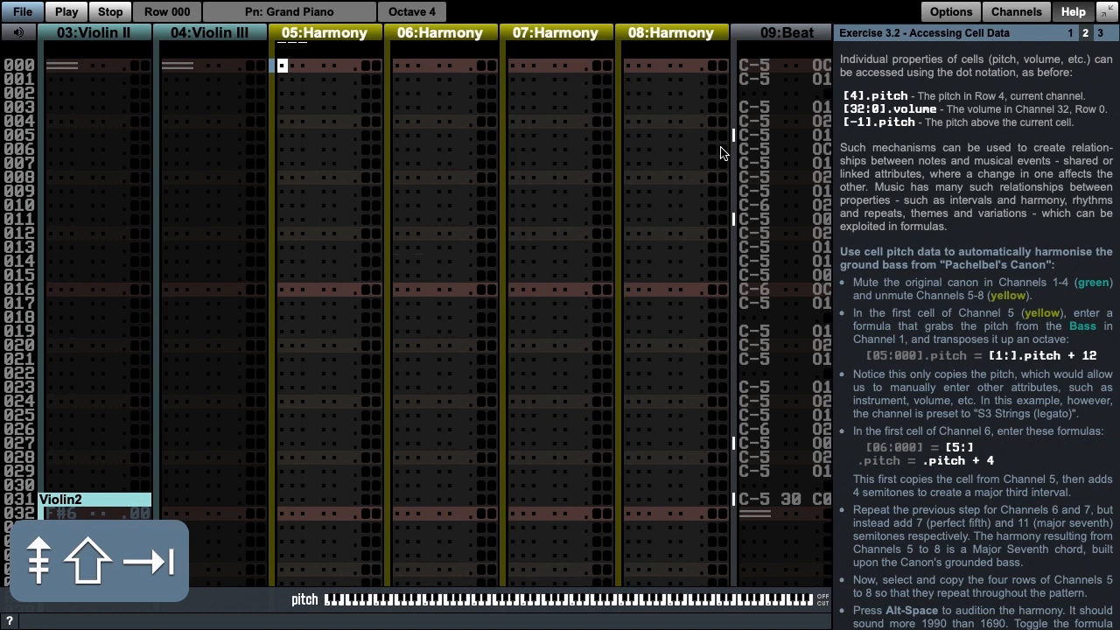
key("=")
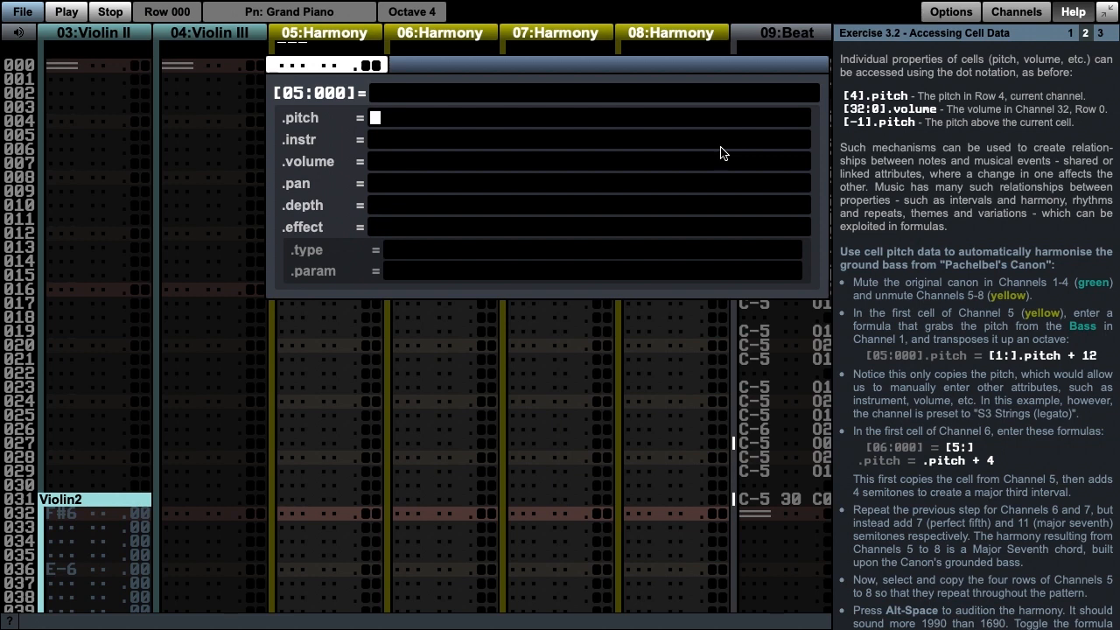
type("[1:].pitch")
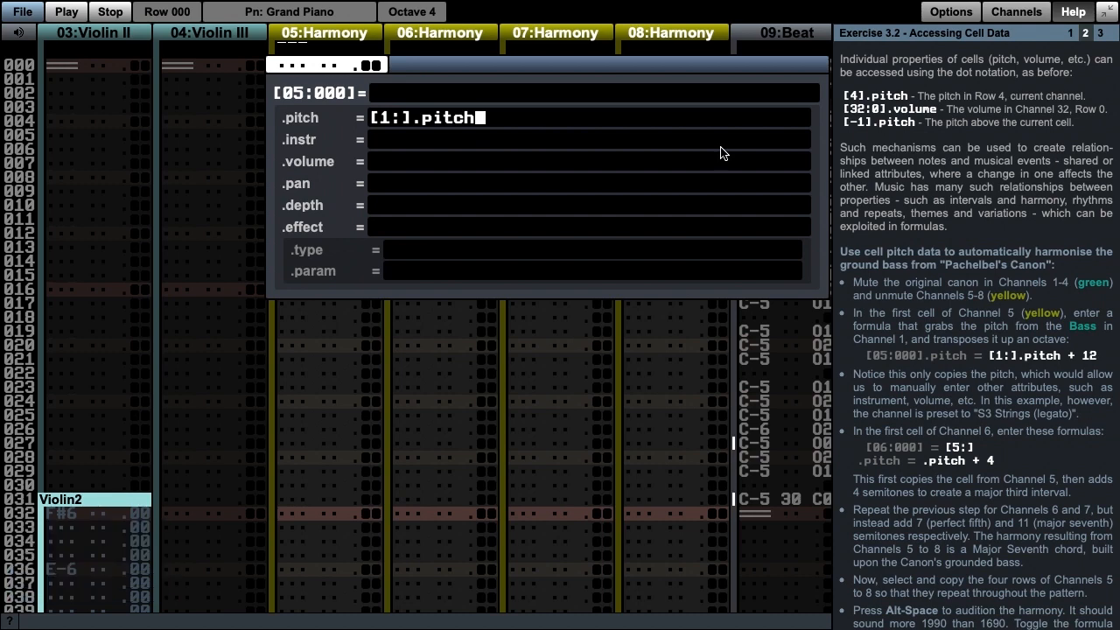
type(" + 12")
key("Return")
key("shift+Tab")
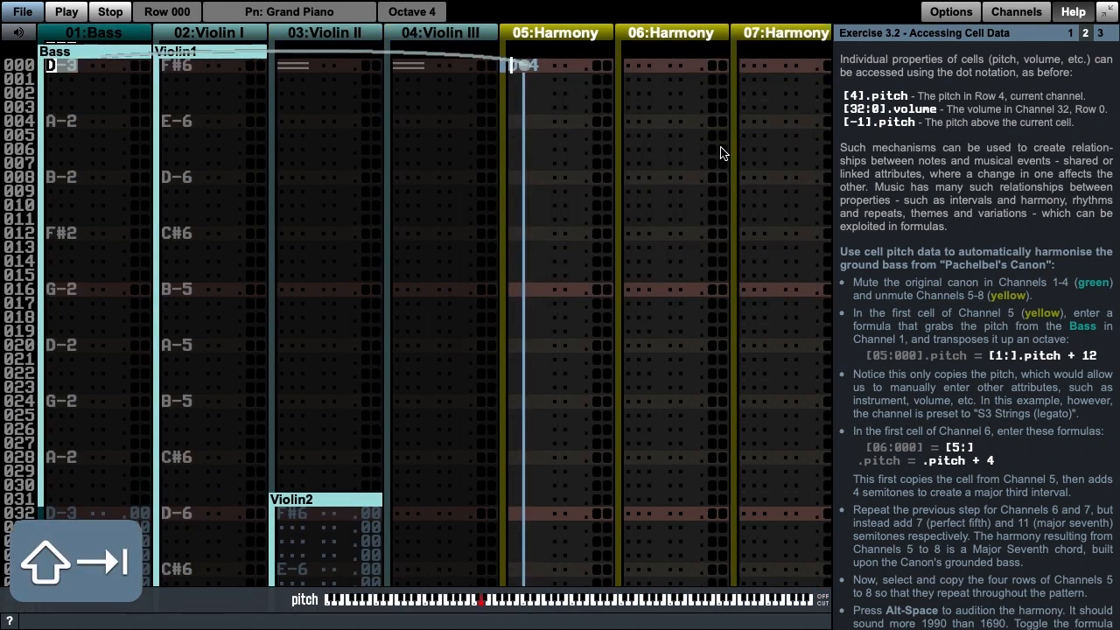
key("Tab")
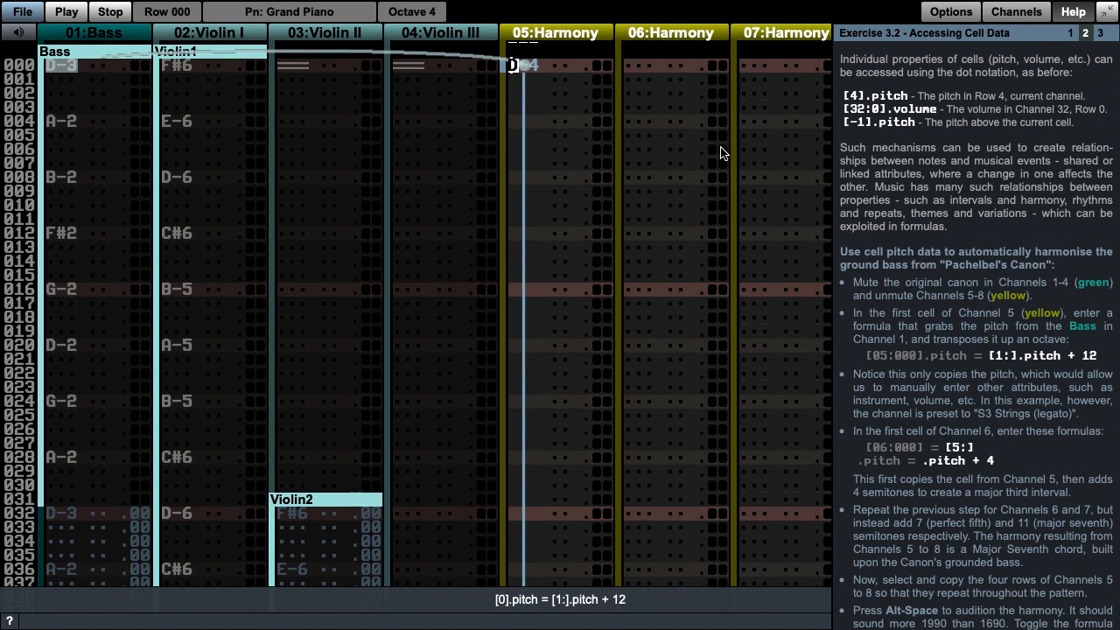
Step: Enter the pitch formula [5:].pitch + 4 in the first cell of Channel 6
key("Tab")
key("equal")
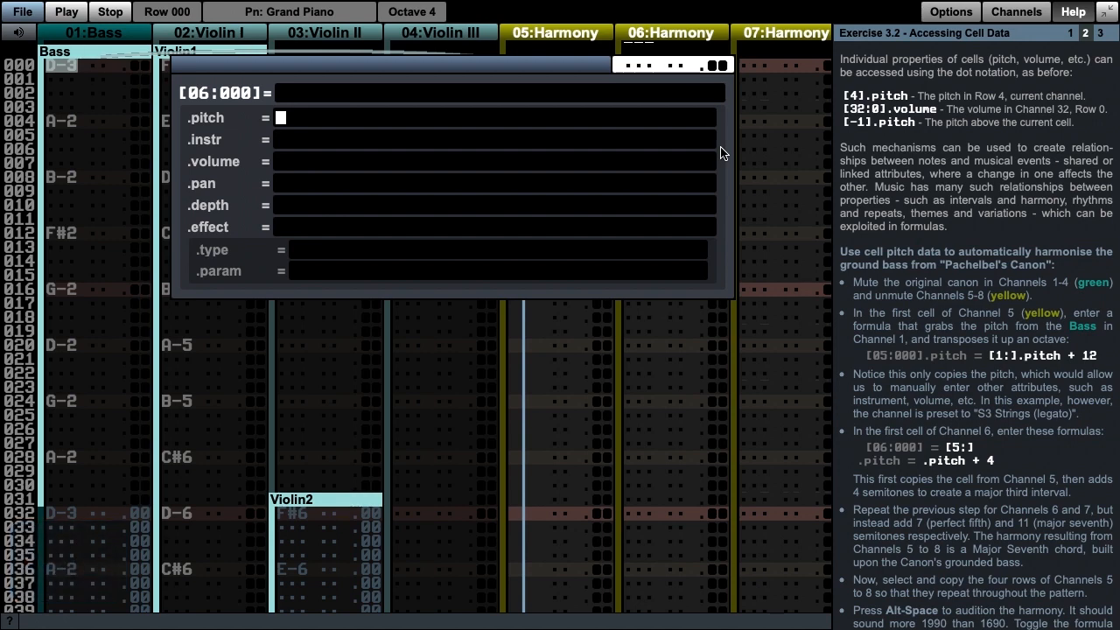
type("[")
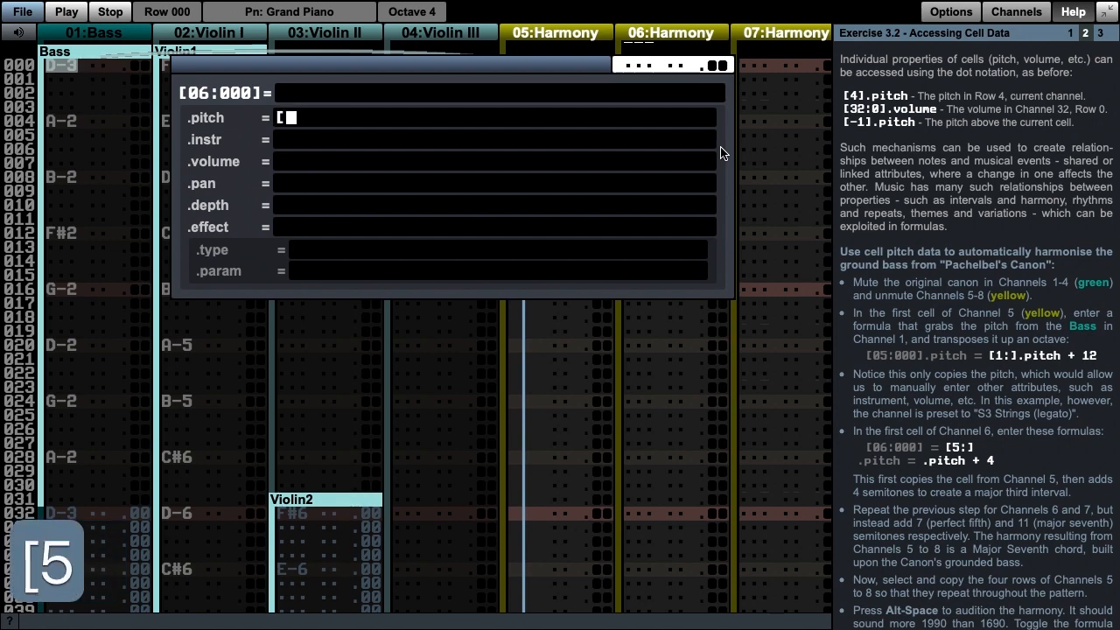
type("5:].p")
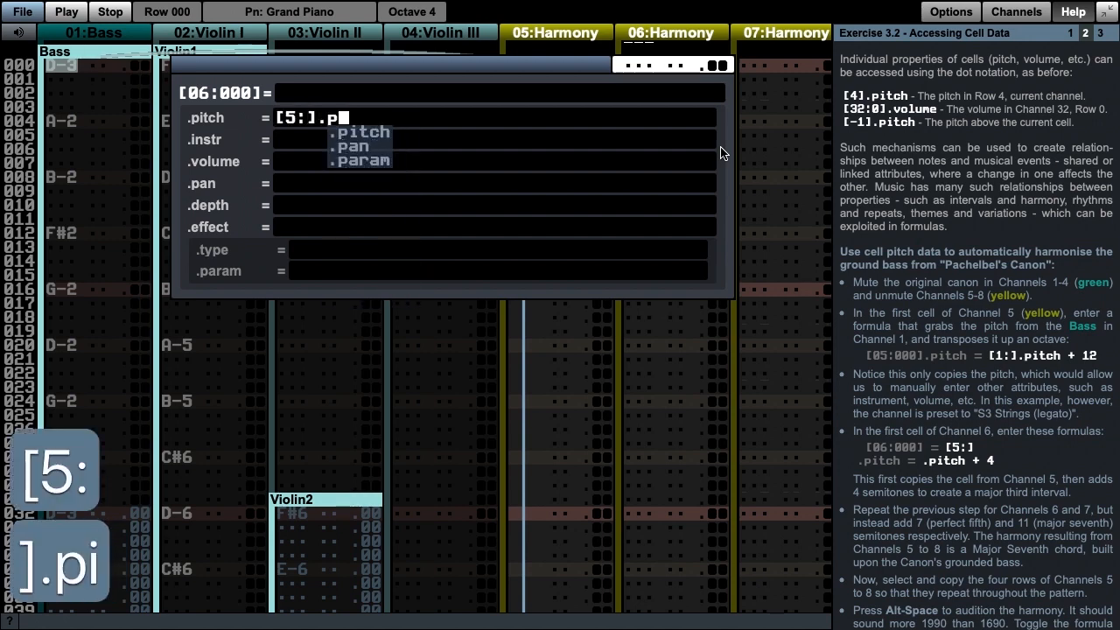
type("itch + 4")
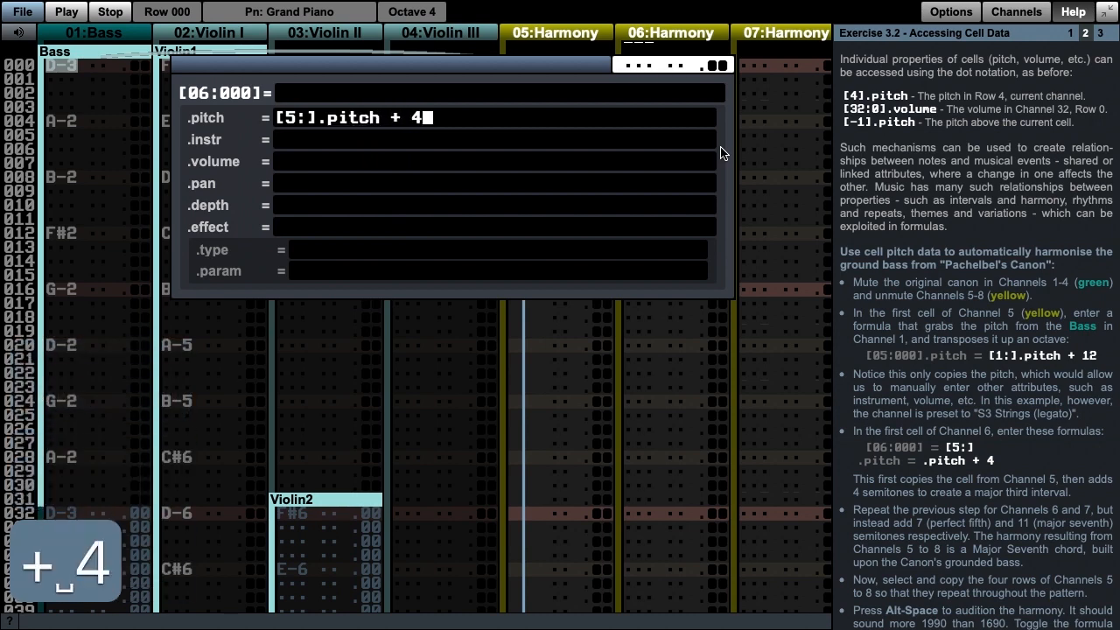
key("Return")
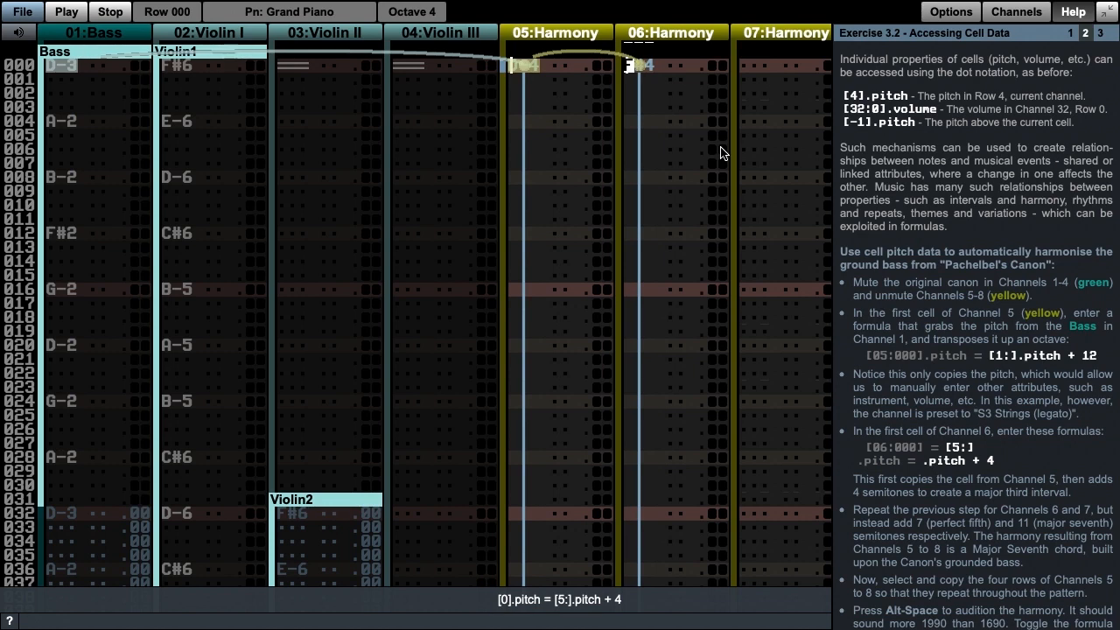
Step: Enter the pitch formula [5:].pitch + 7 in the first cell of Channel 7
key("Tab")
key("equal")
type("[5")
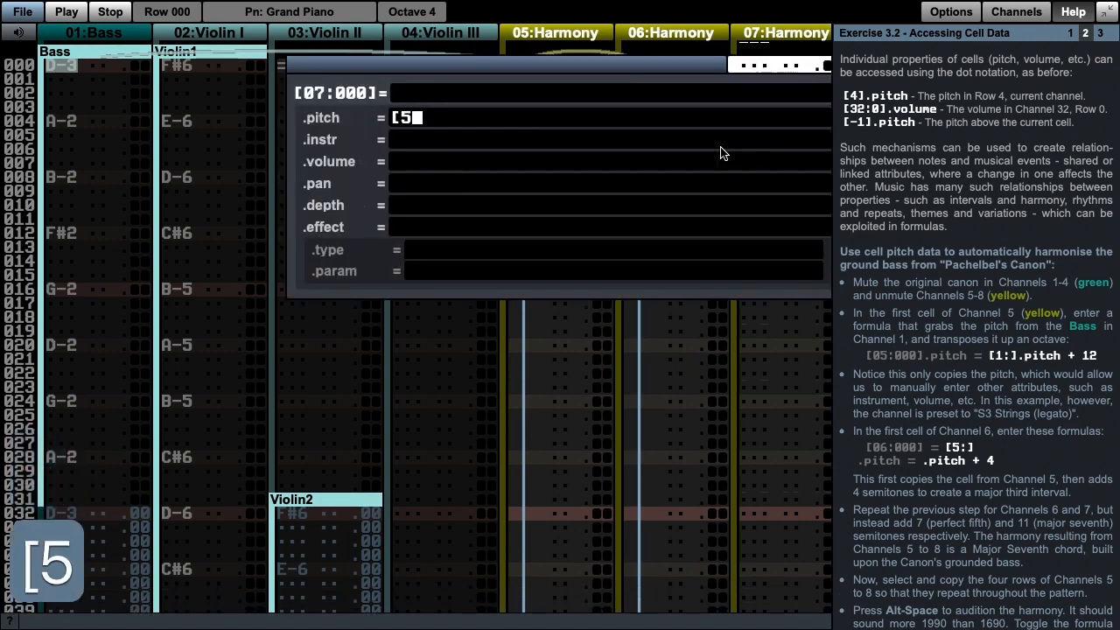
type(":].pit")
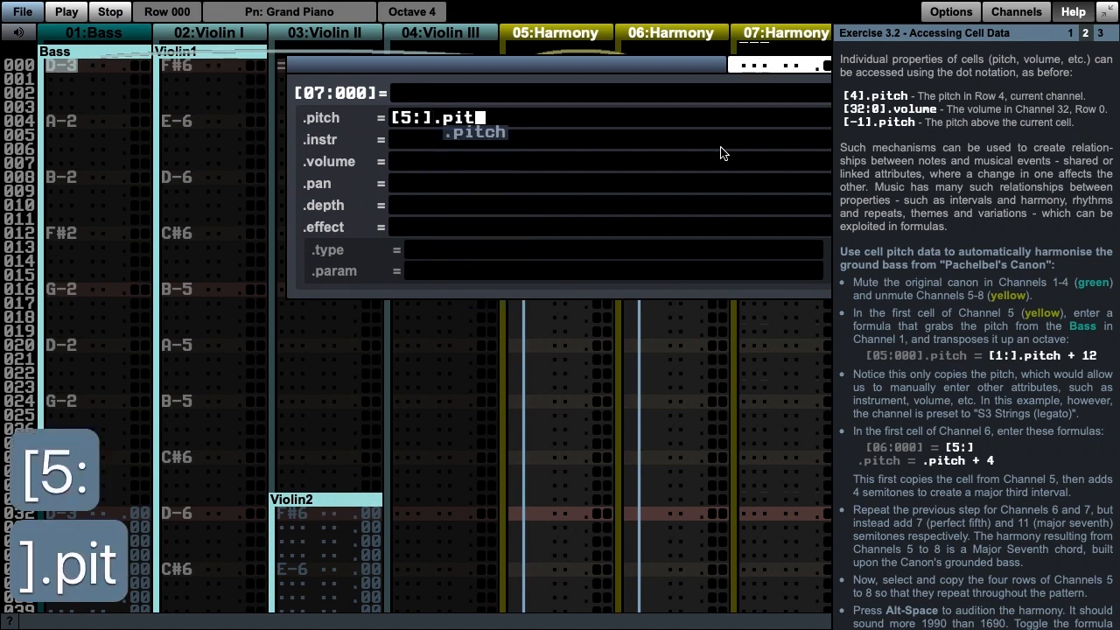
type("ch + 7")
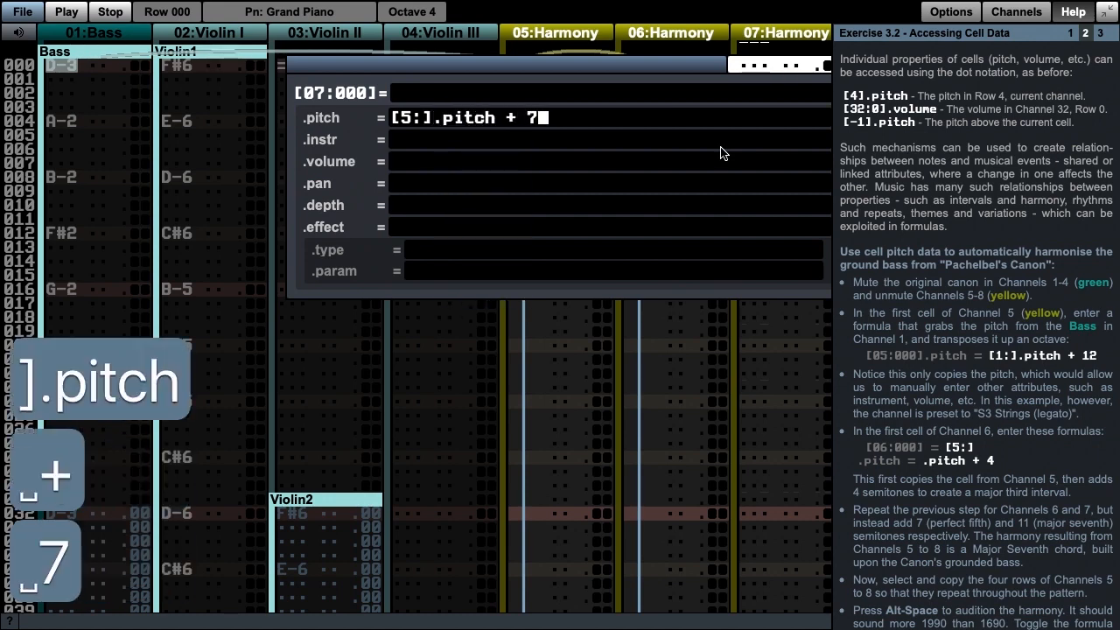
key("Return")
key("Tab")
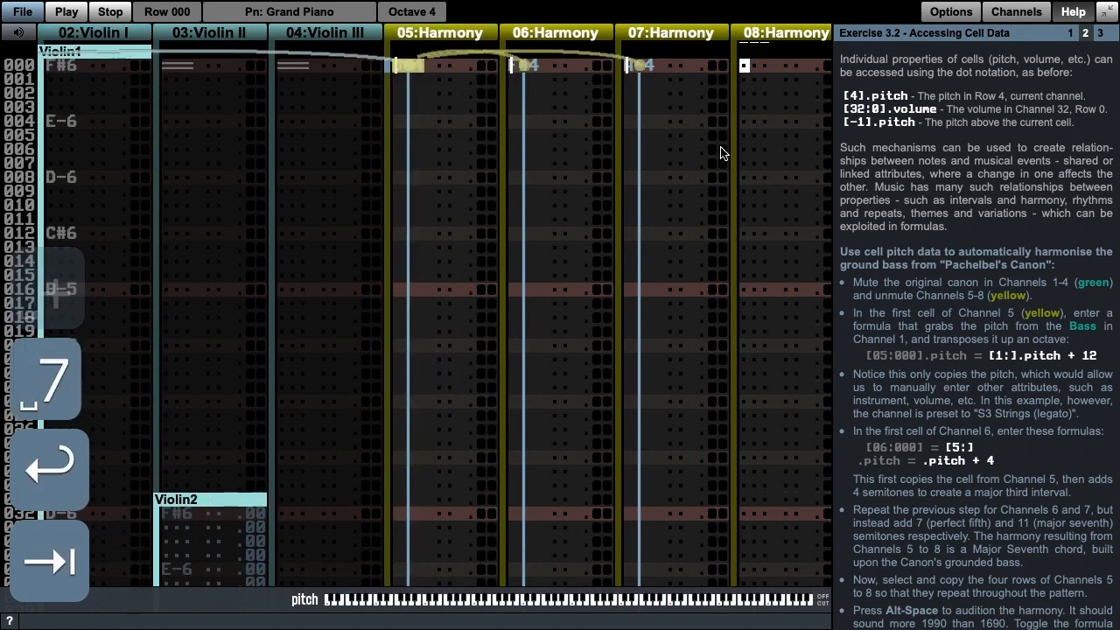
Step: Enter the pitch formula [5:].pitch + 11 in the first cell of Channel 8
key("equal")
type("[5")
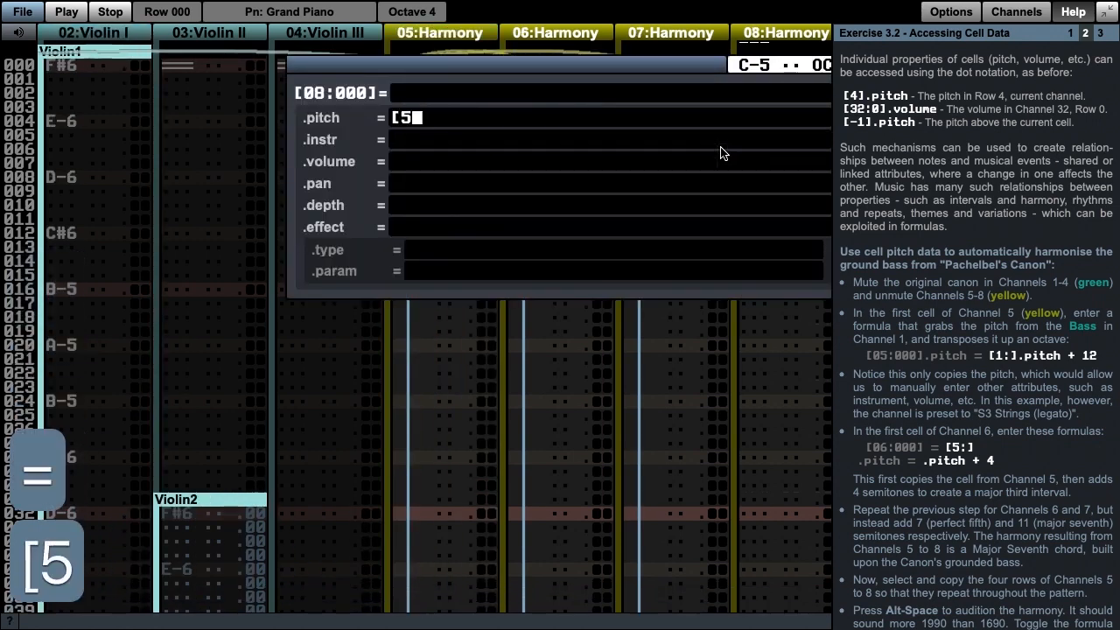
type(":].p")
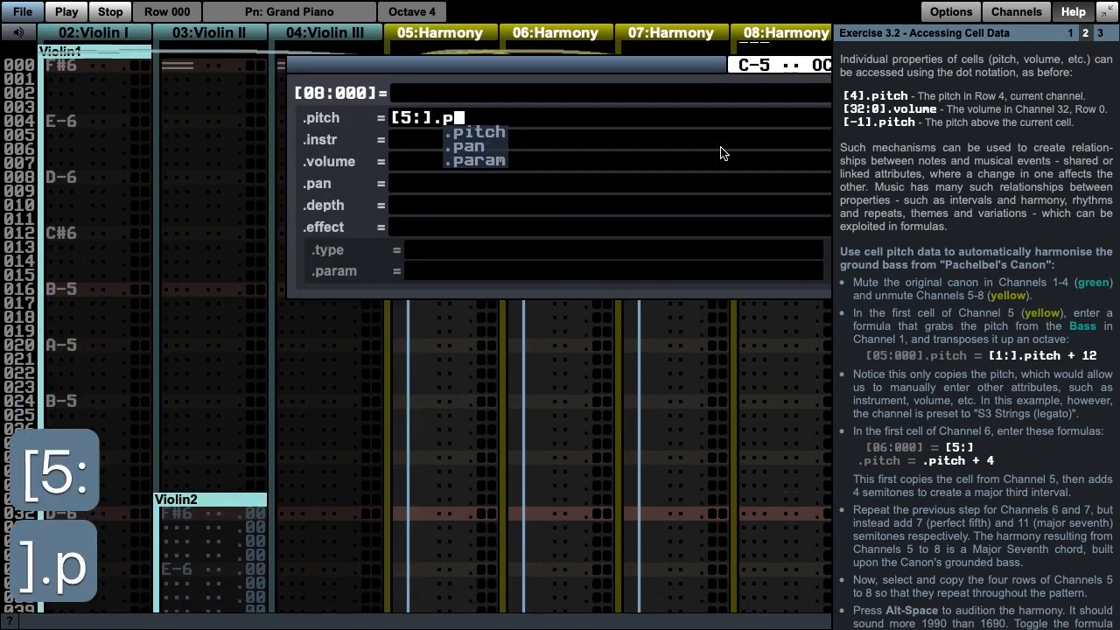
type("itch +")
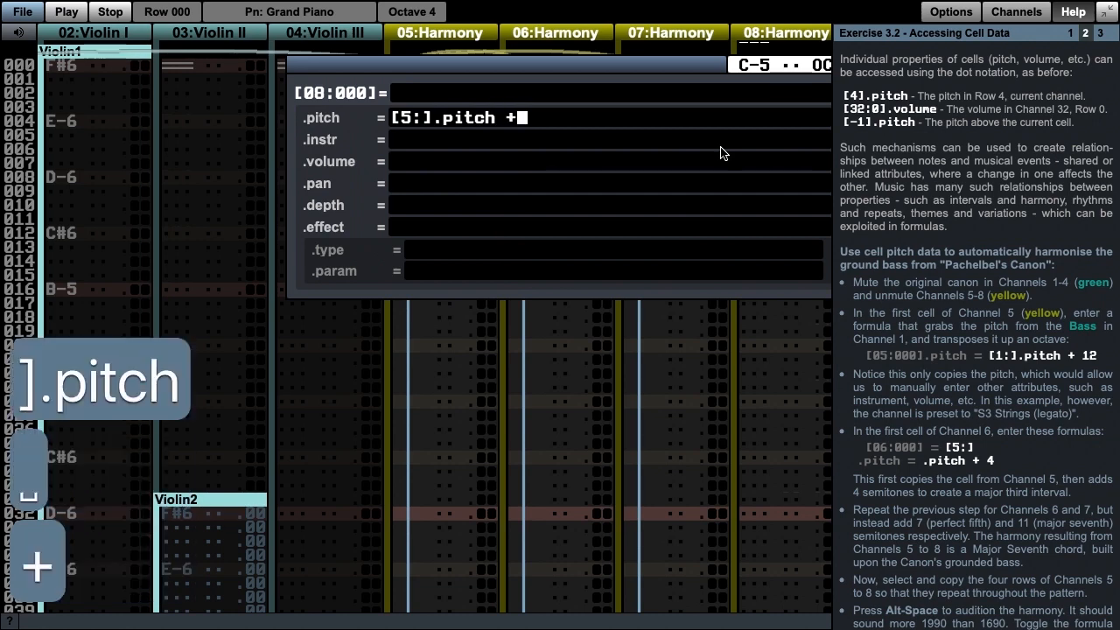
type(" 11")
key("Return")
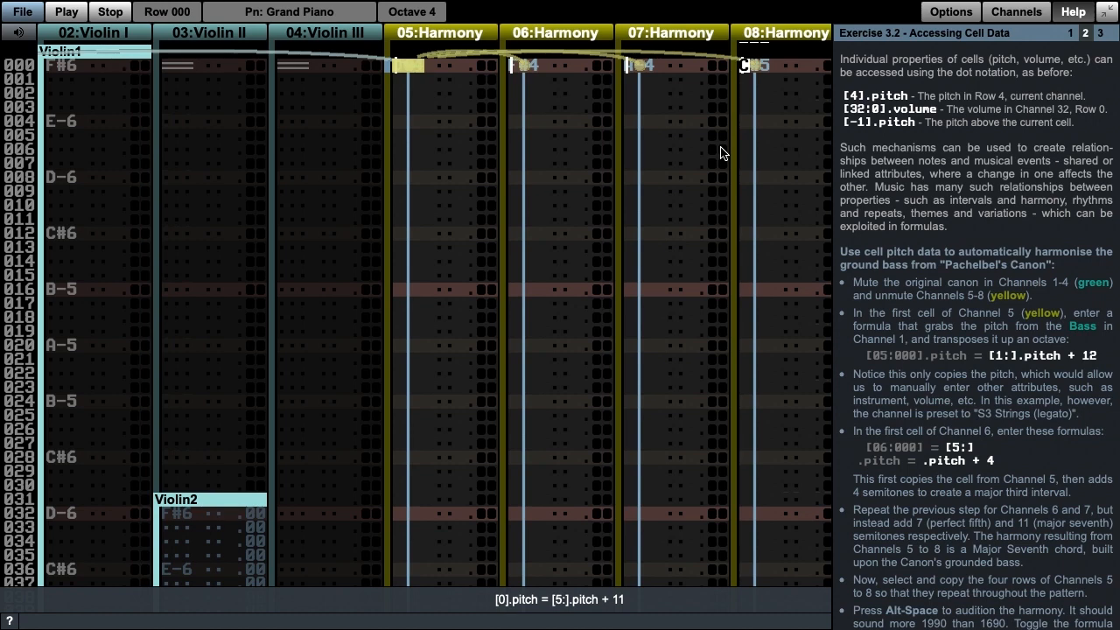
Step: Select rows 000 to 003 across Channels 5 to 8 and copy them
key("shift+Left")
key("shift+Left")
key("shift+Left")
key("shift+Down")
key("shift+Down")
key("shift+Down")
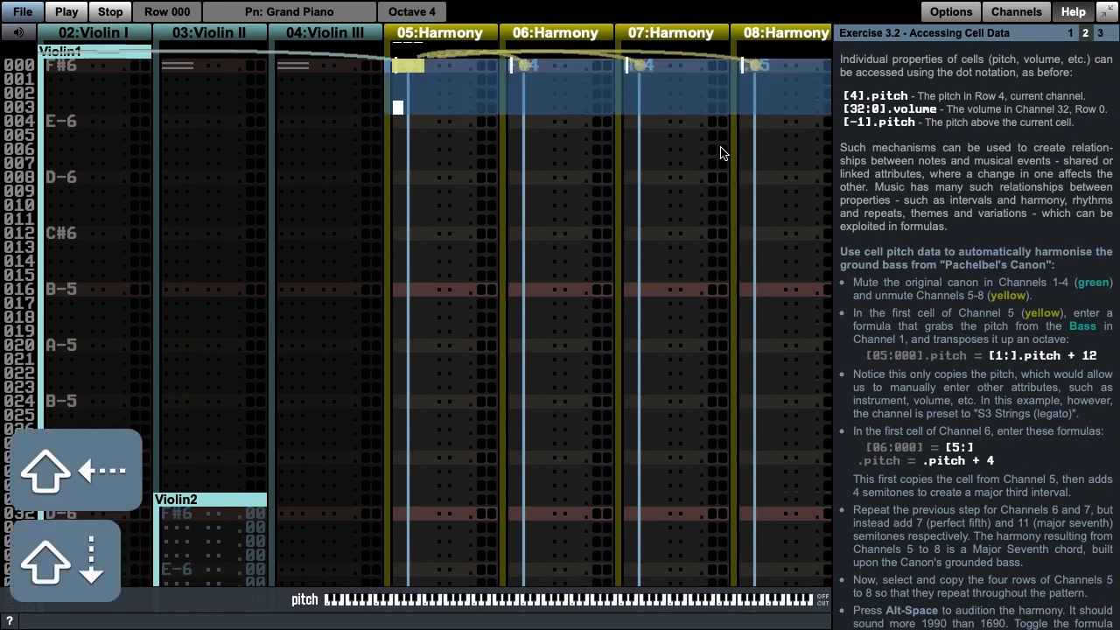
key("super+c")
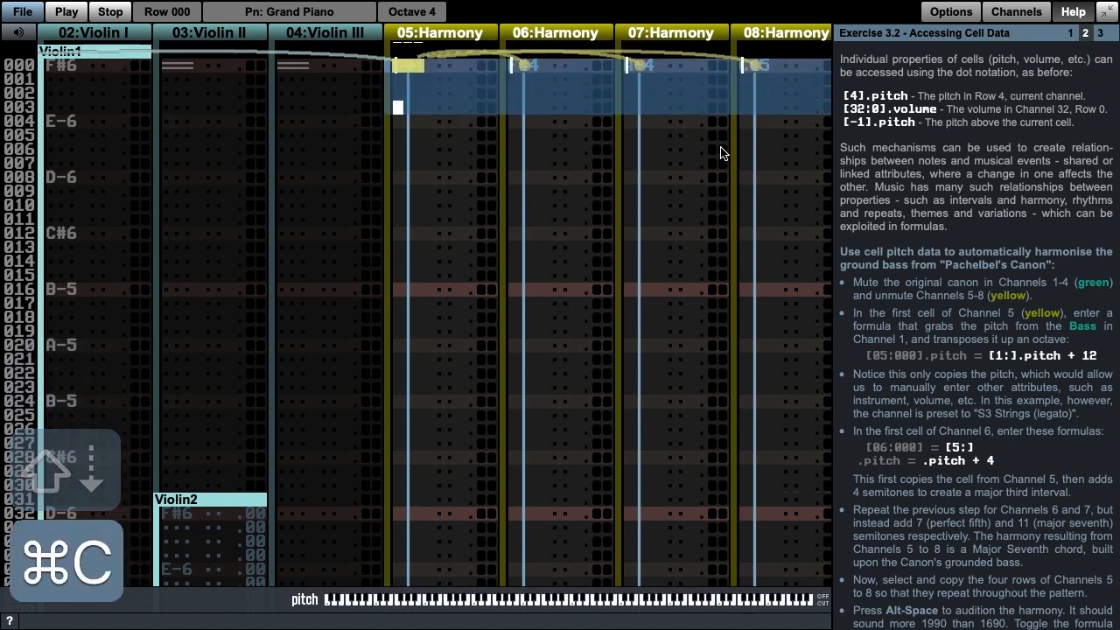
Step: Paste the copied four-row block repeatedly from row 004, filling Channels 5 to 8 down to row 031
key("Down")
key("super+v")
key("super+v")
key("super+v")
key("super+v")
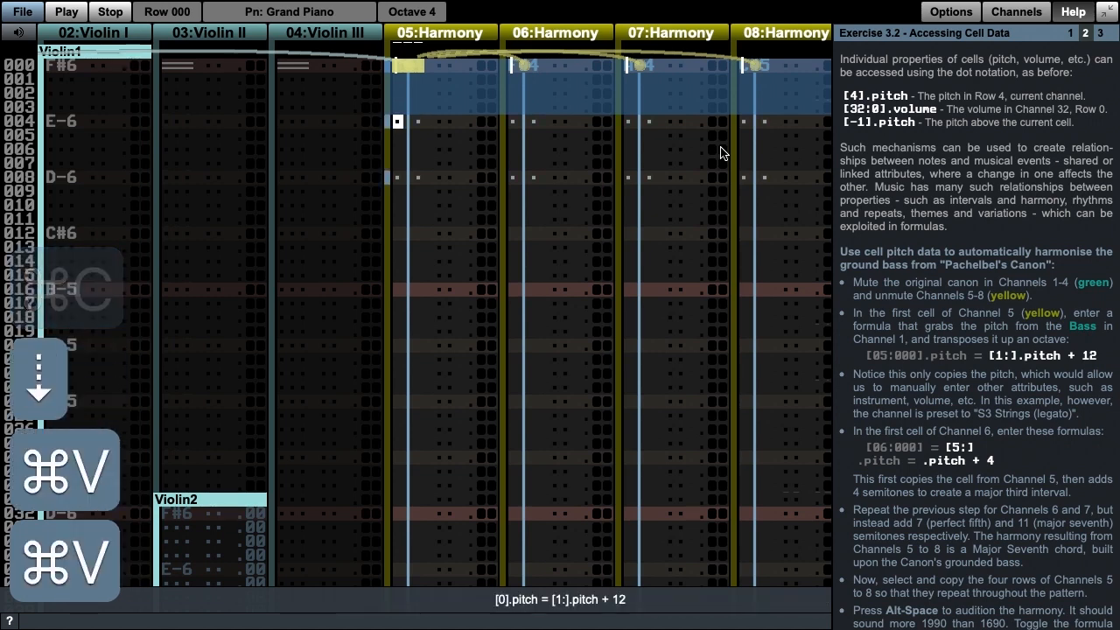
key("super+v")
key("super+v")
key("super+v")
key("super+v")
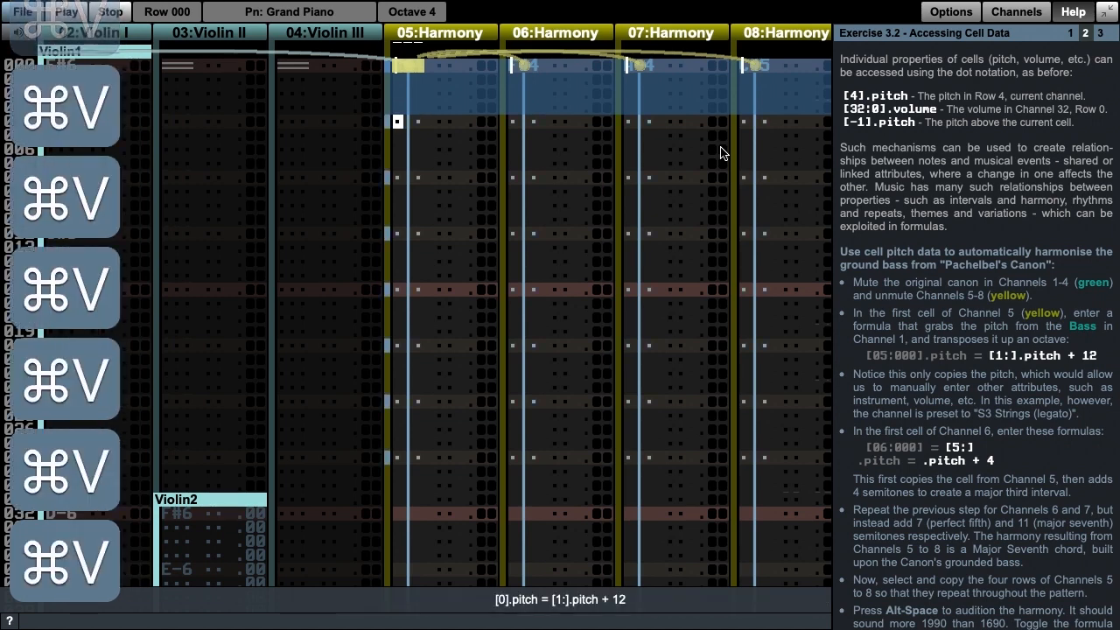
Step: Read the remaining Exercise 3.2 instructions, audition the looped harmony pattern and stop playback
scroll(1005, 400, "down", 2)
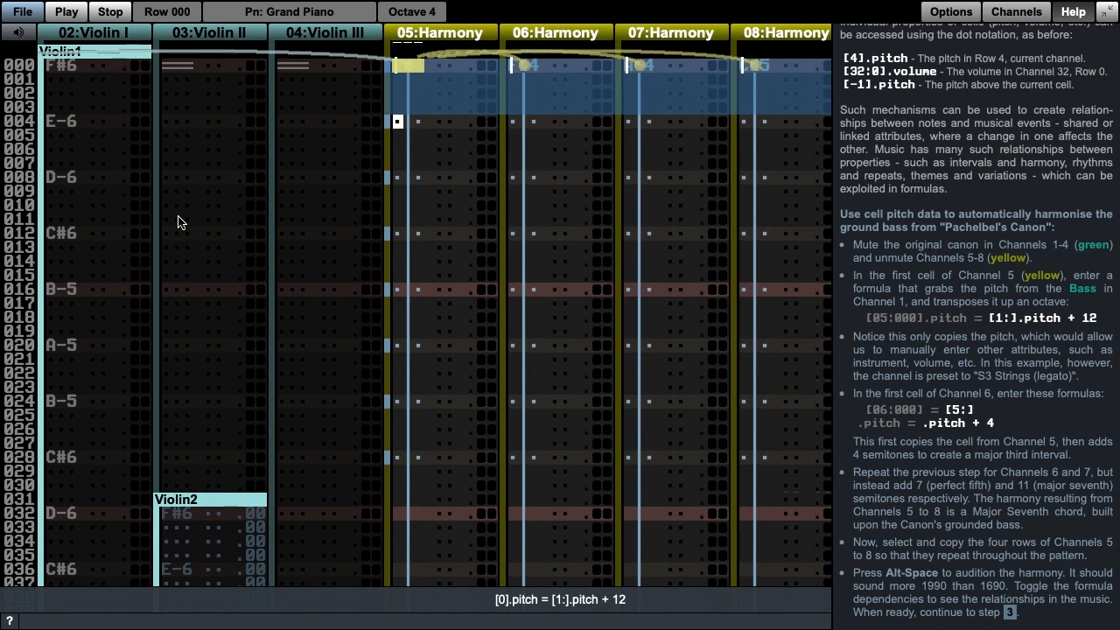
key("alt+space")
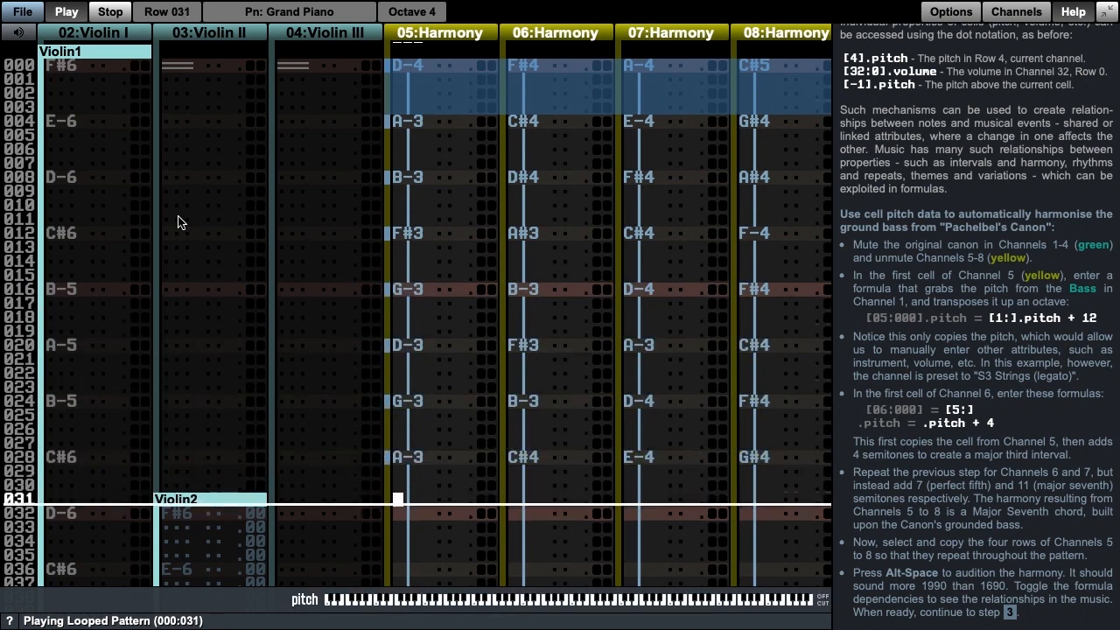
key("space")
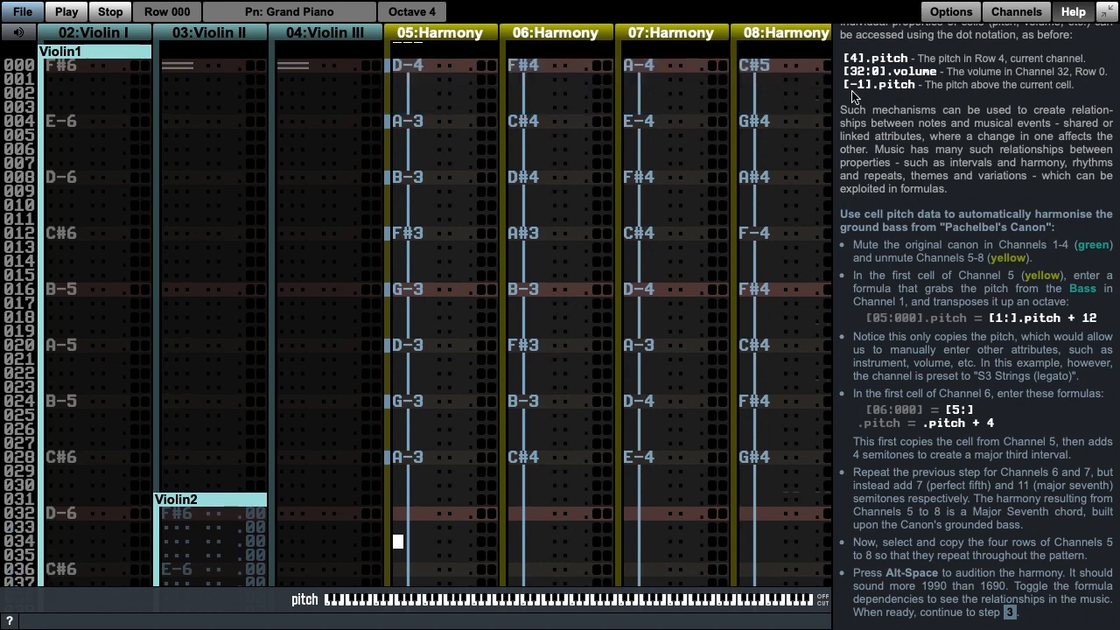
Step: Open step 3 of the exercise and look over the accompaniment parts in Channels 9 to 13
scroll(997, 104, "up", 2)
left_click(1099, 36)
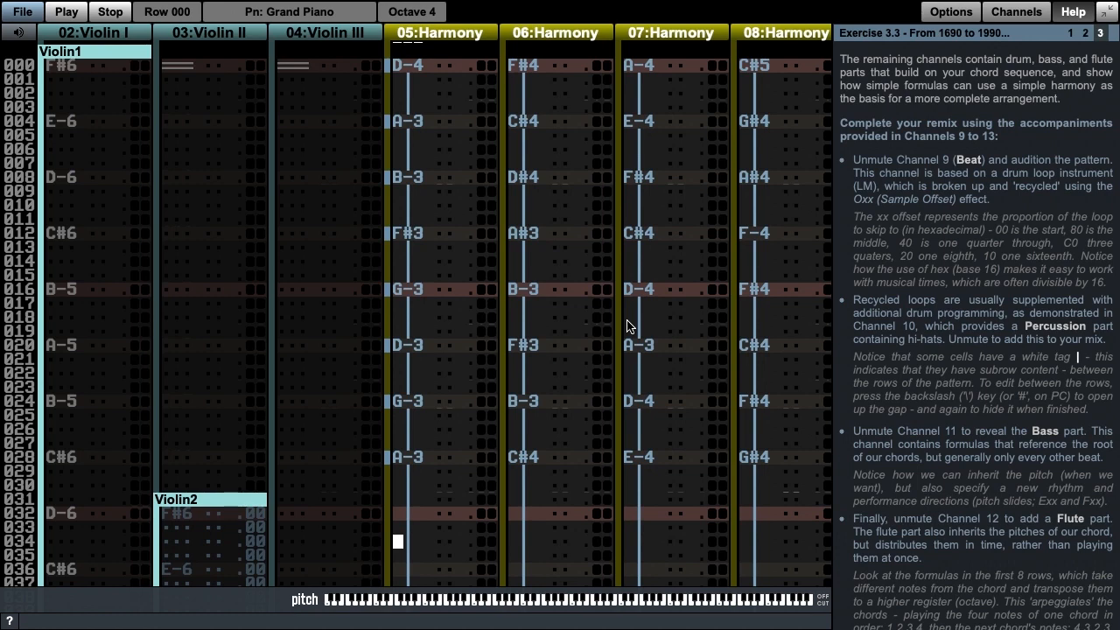
key("Tab")
key("Tab")
key("Tab")
key("Tab")
key("Tab")
key("Tab")
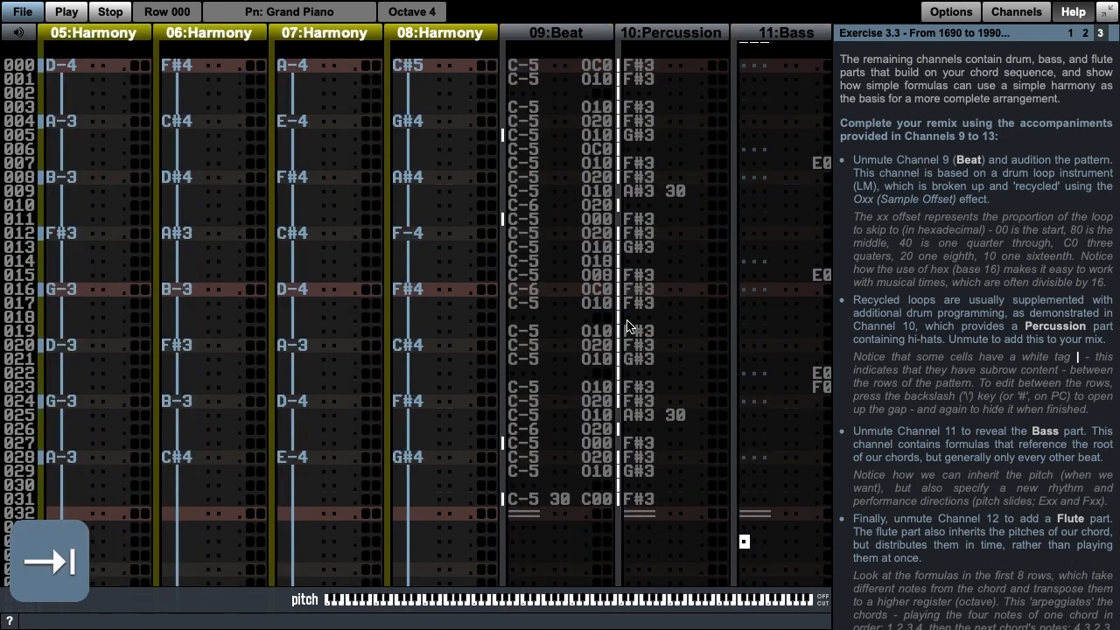
key("Tab")
key("Tab")
key("Up")
key("Up")
key("Up")
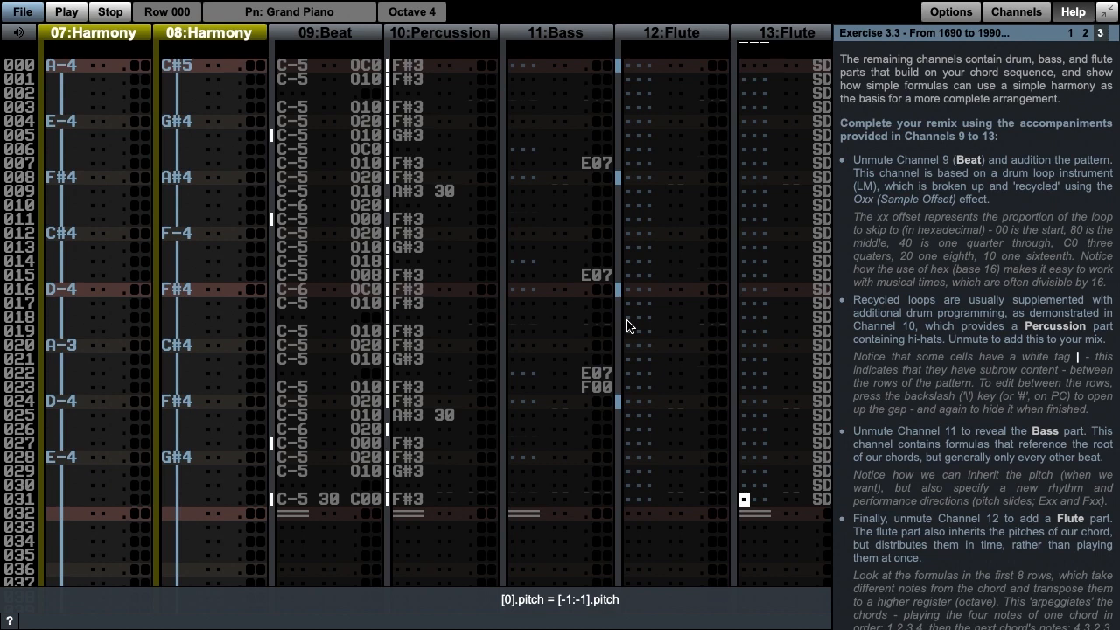
Step: Unmute Channel 9, the Beat part, and audition the pattern with it
key("shift+Tab")
key("shift+Tab")
key("shift+Tab")
key("shift+Tab")
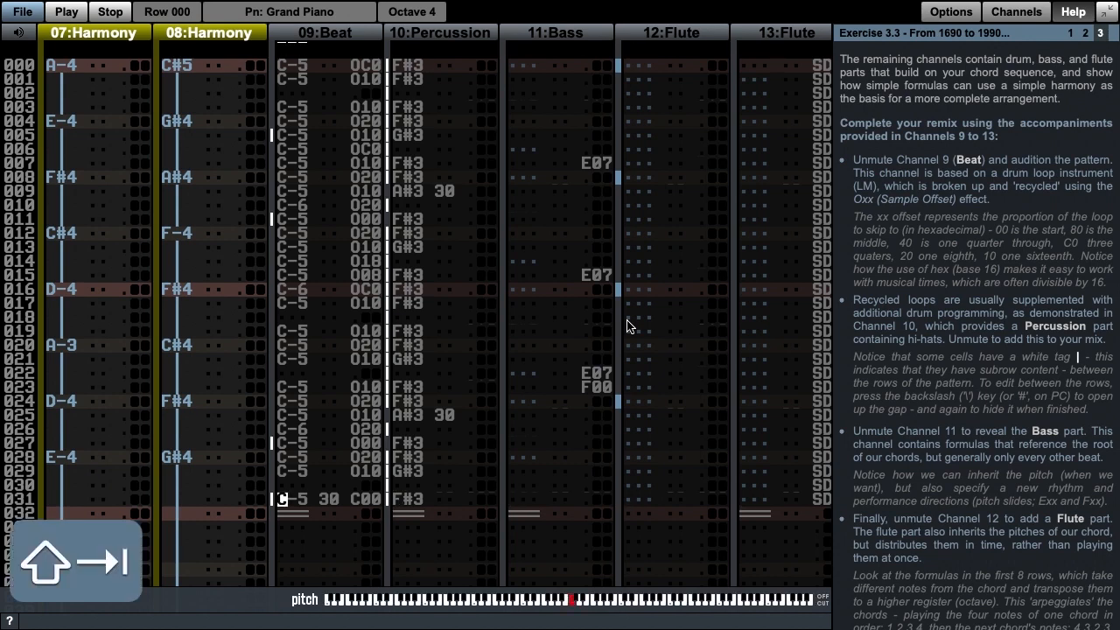
key("alt+9")
key("alt+space")
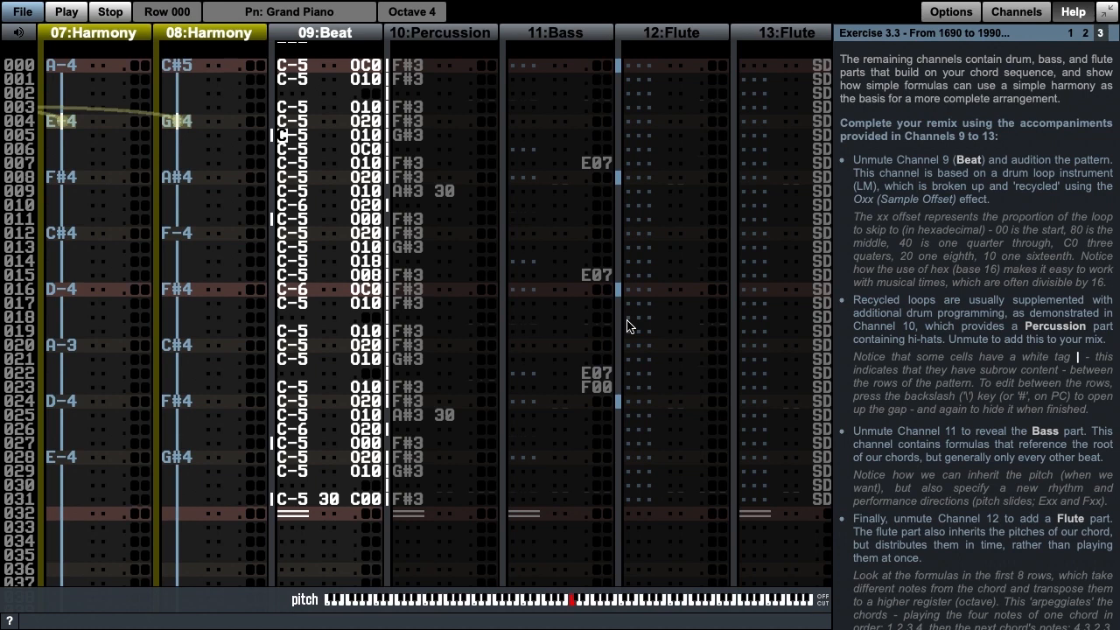
Step: Solo Channel 10, the Percussion part, audition it in the looped pattern and stop playback
key("shift+Tab")
key("Tab")
key("Tab")
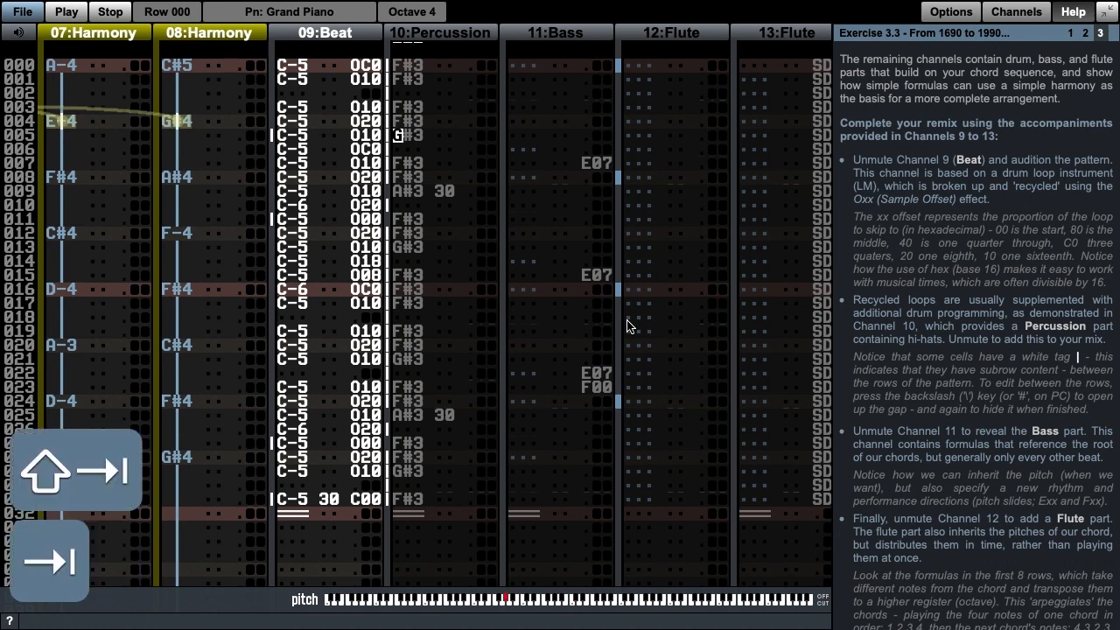
key("alt+0")
key("alt+space")
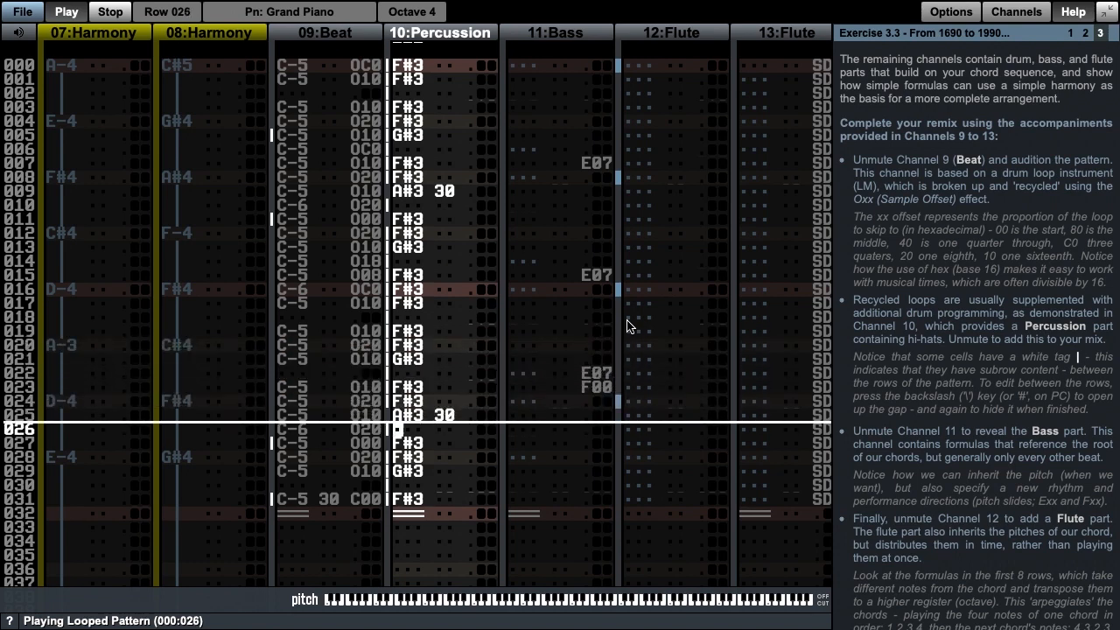
key("F8")
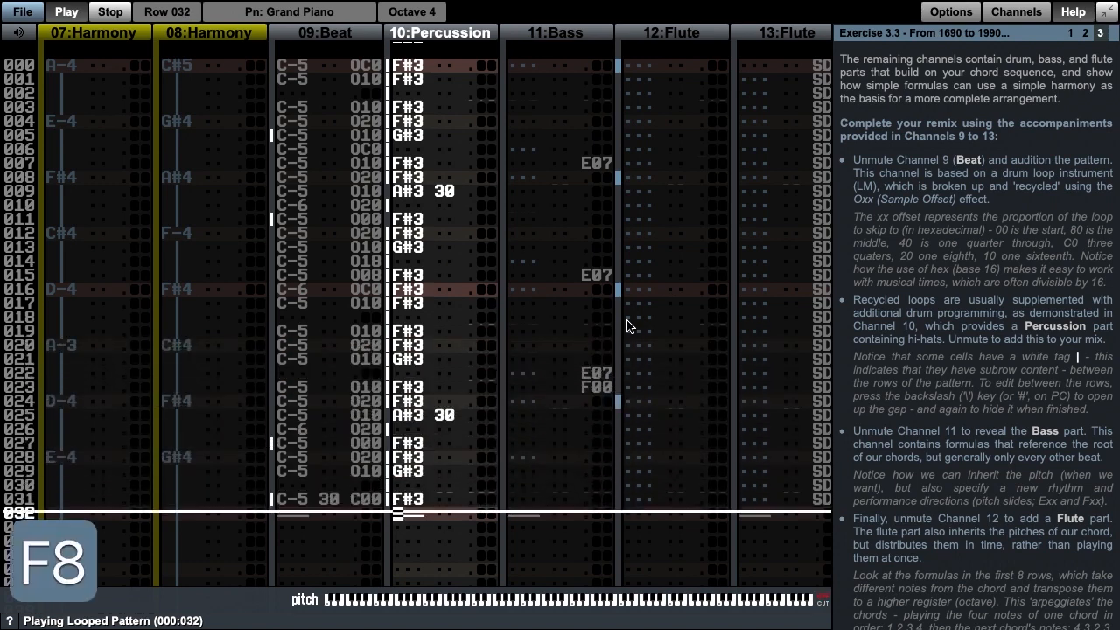
Step: Unmute the Beat channel again, audition it together with the Percussion and stop playback
key("shift+Tab")
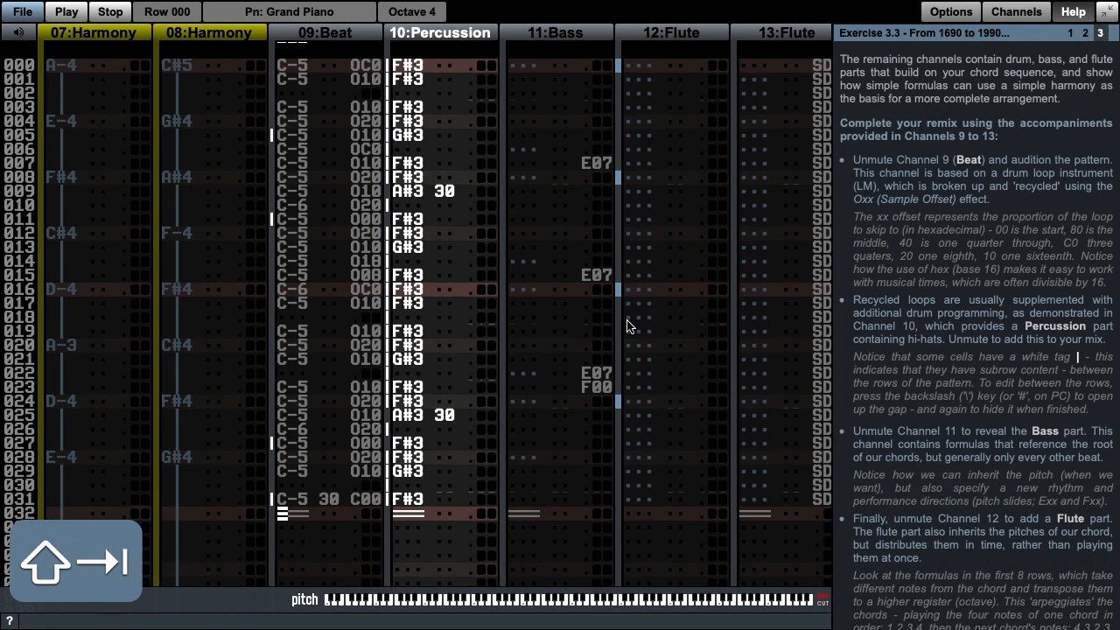
key("alt+9")
key("alt+space")
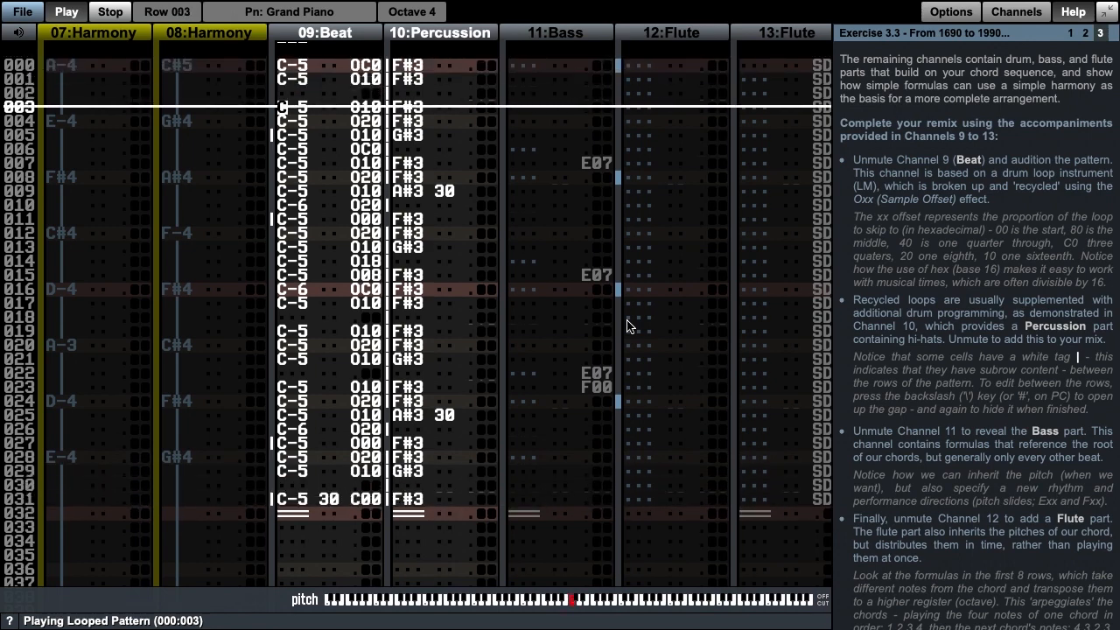
key("space")
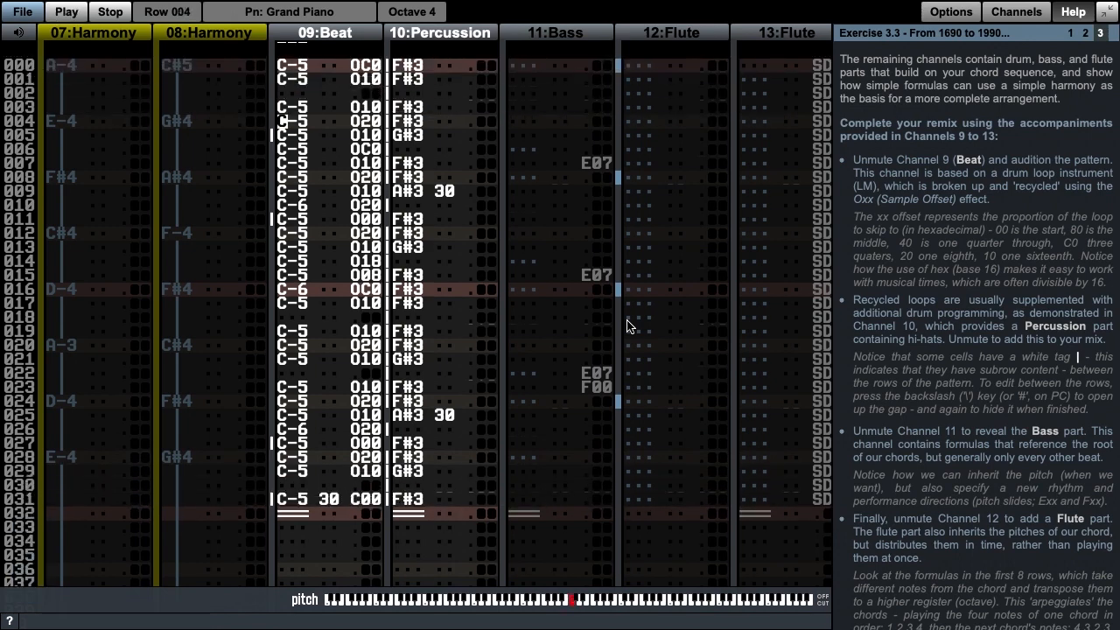
Step: Unmute the Harmony channels, Channels 5 to 8, audition them with the drum parts and stop playback
key("alt+5")
key("alt+6")
key("alt+7")
key("alt+8")
key("alt+space")
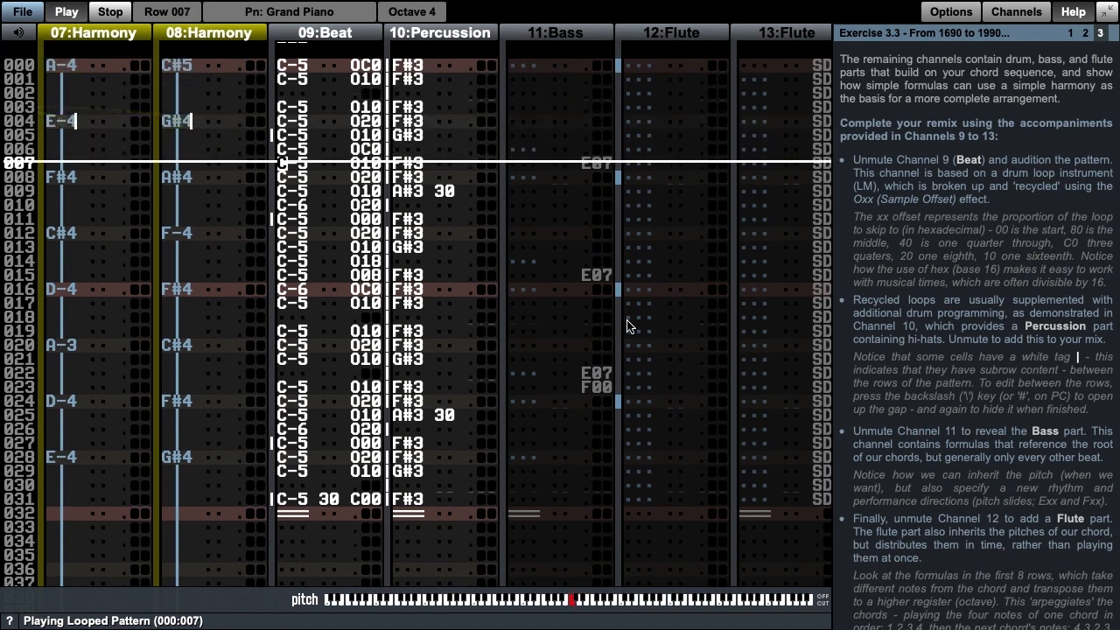
key("F8")
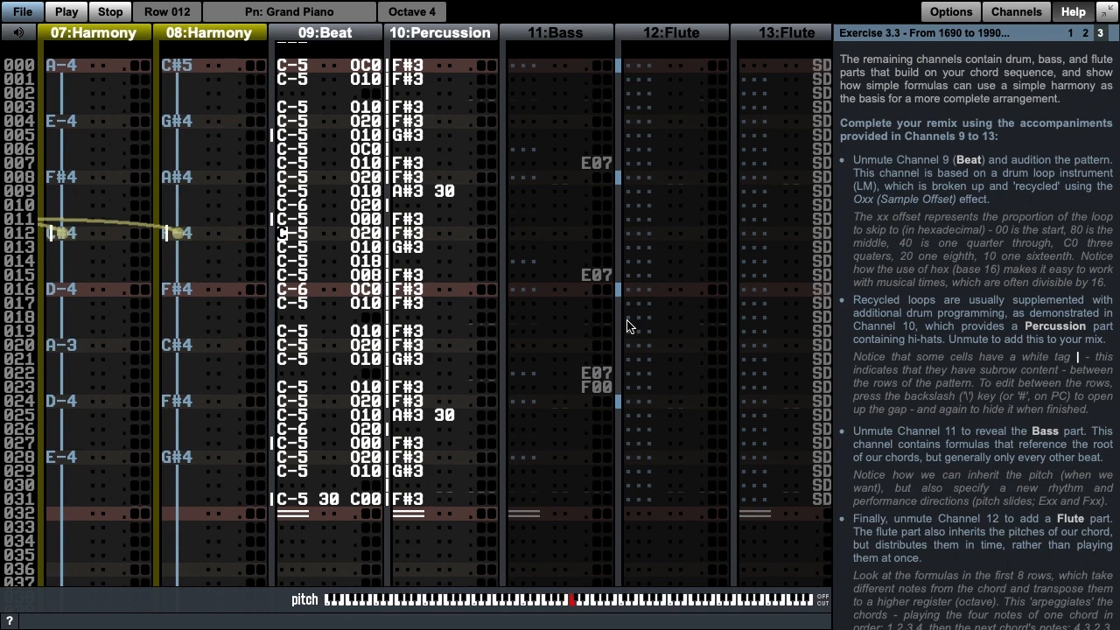
Step: Unmute Channel 11, the Bass part, and go to its first cell
key("F6")
key("Tab")
key("Tab")
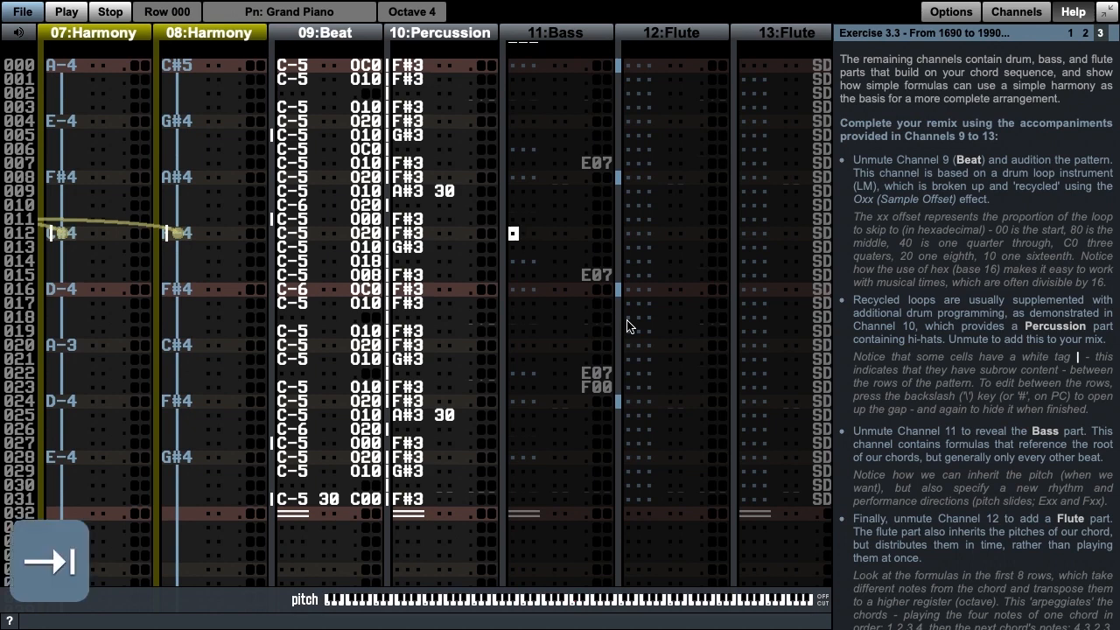
key("alt+9")
key("Page_Up")
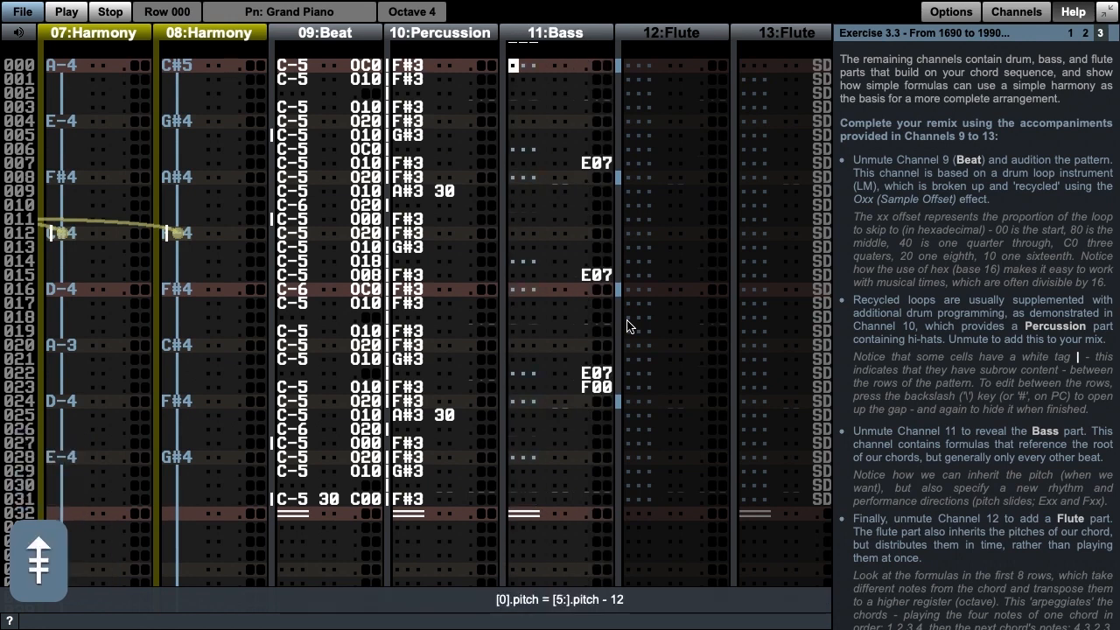
Step: Inspect the pitch formulas in rows 000, 006 and 008 of the Bass channel, confirming each without edits
key("Return")
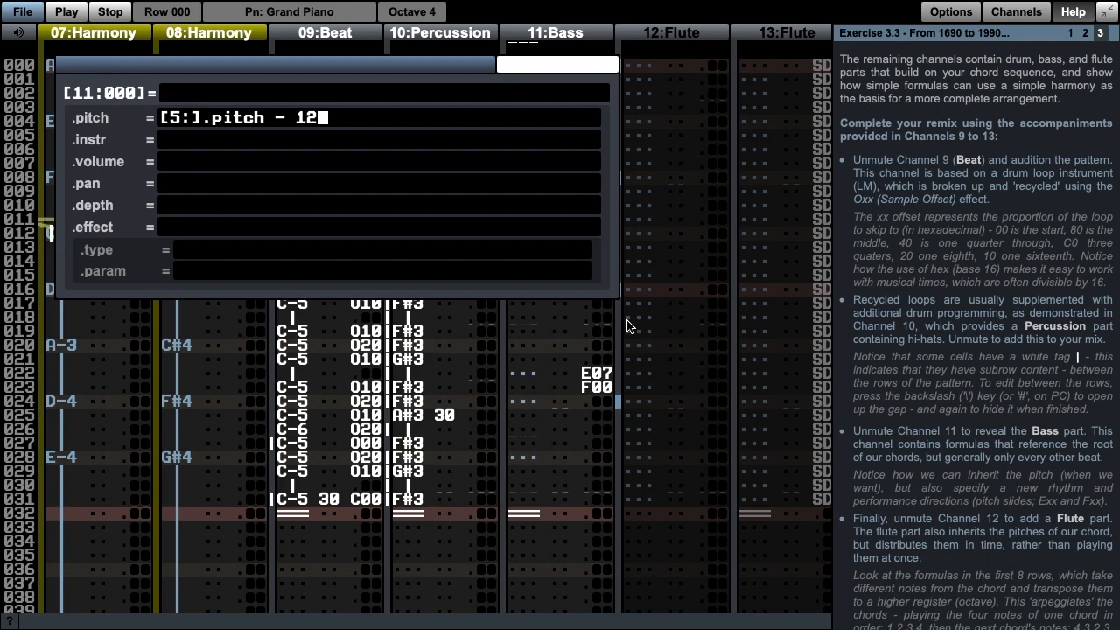
key("Return")
key("Down")
key("Down")
key("Down")
key("Down")
key("Down")
key("Down")
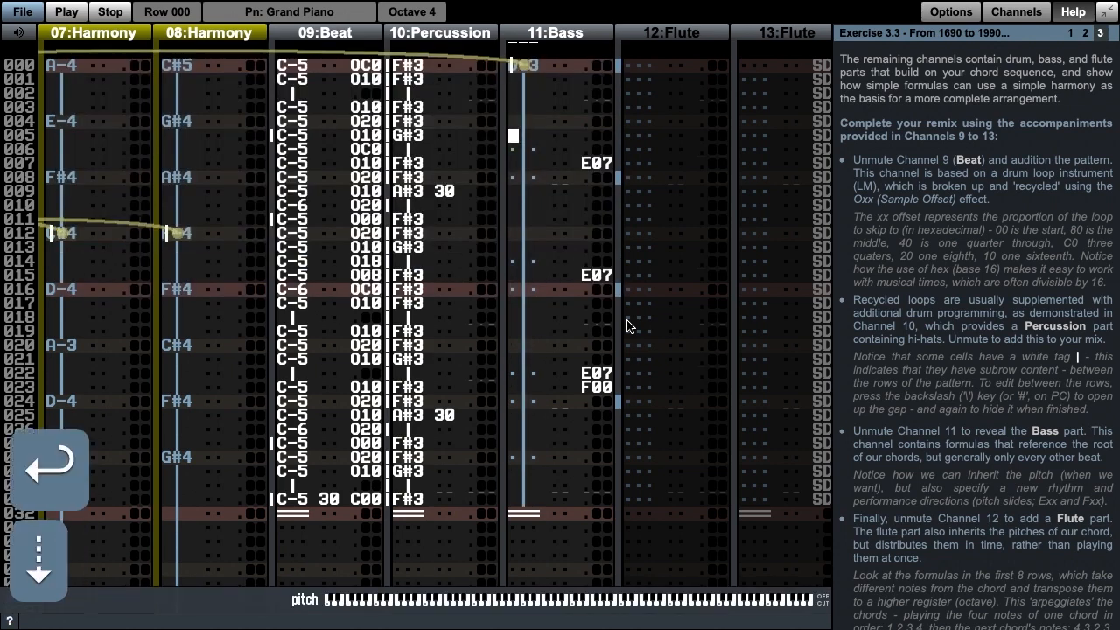
key("=")
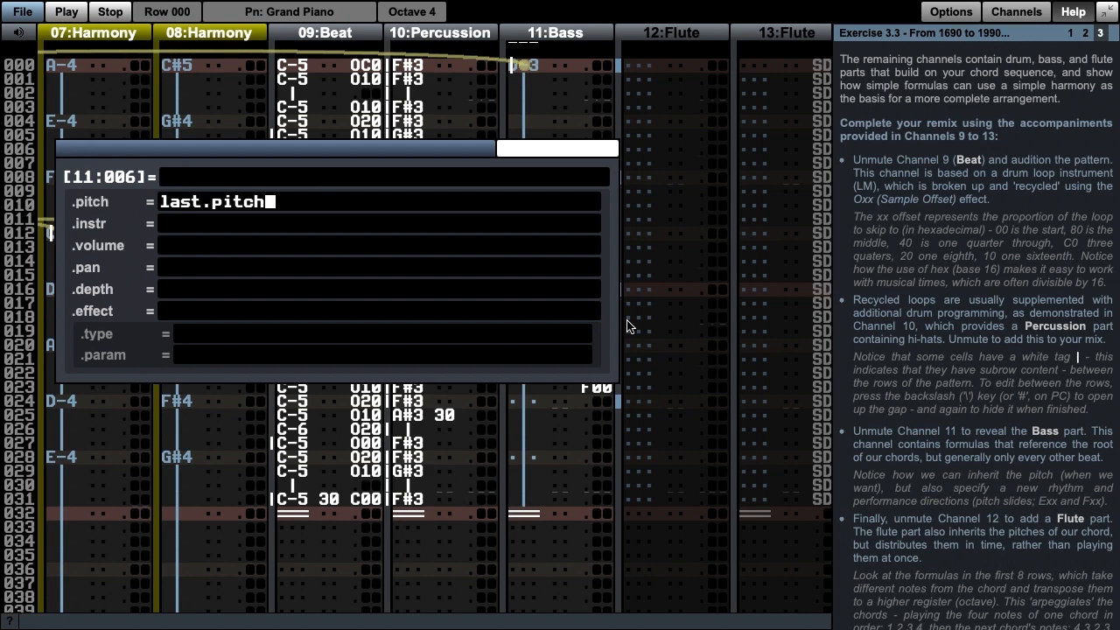
key("Return")
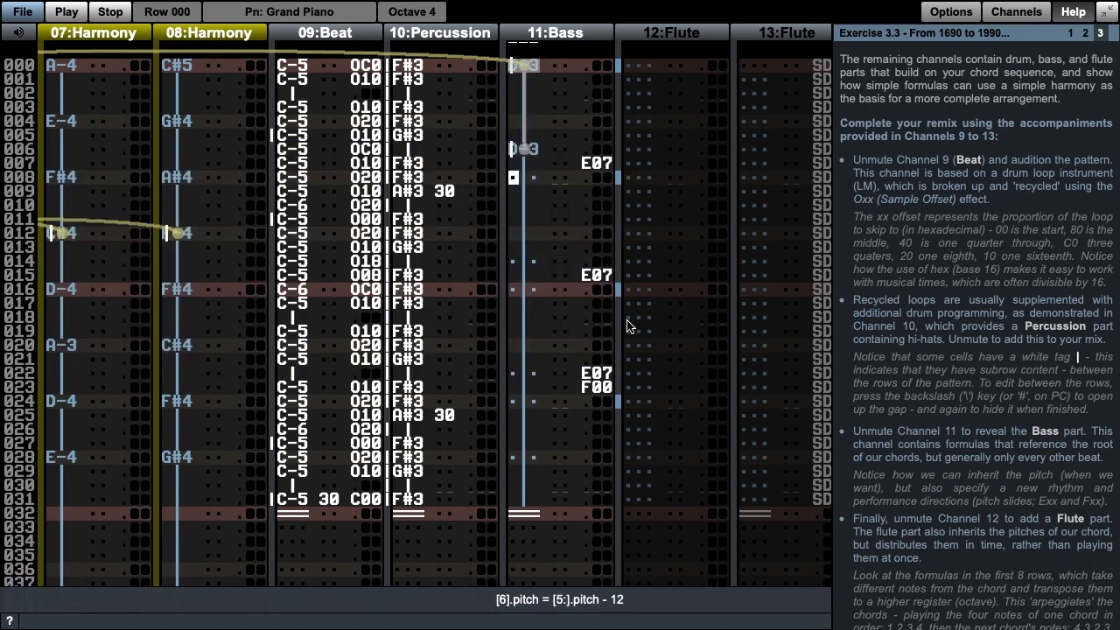
key("equal")
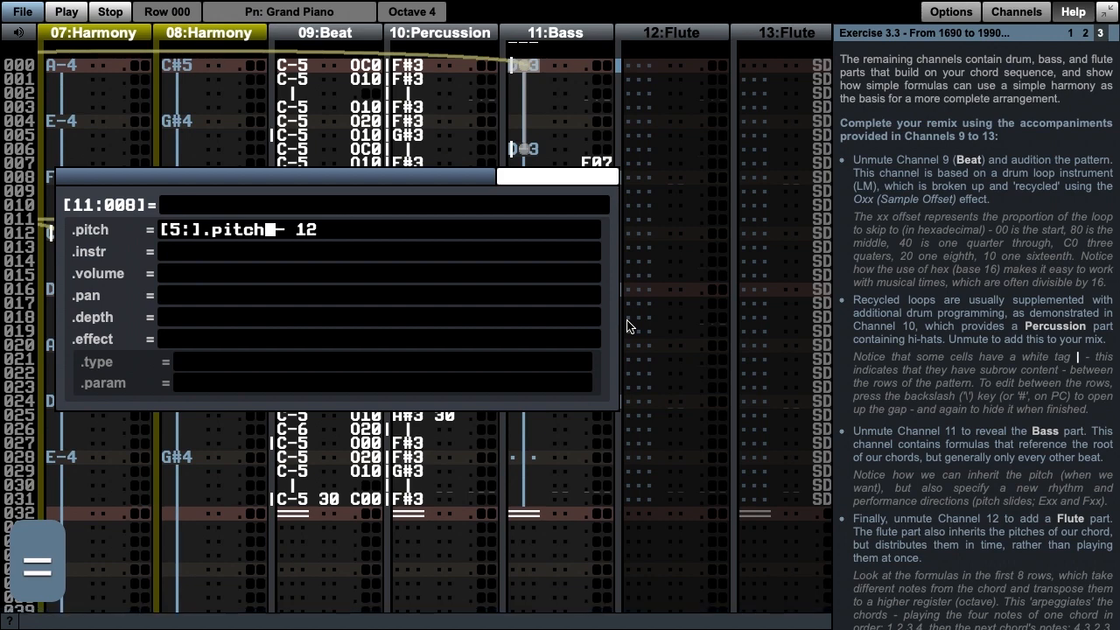
key("Return")
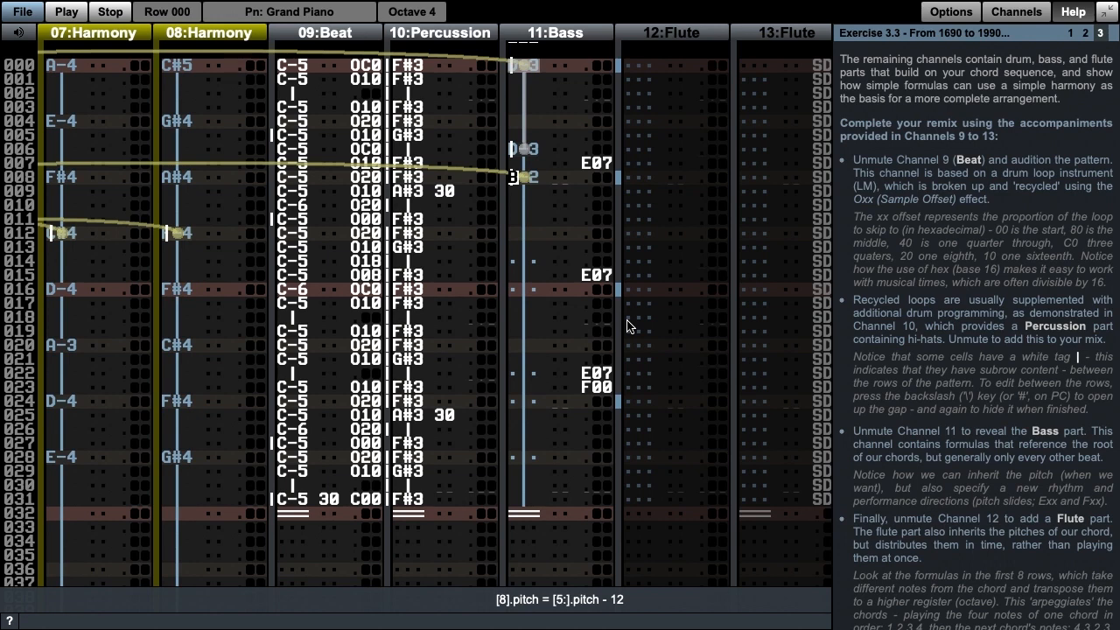
Step: Audition the looped pattern with the Bass part, stop playback and read the instructions for the Flute channels
key("alt+space")
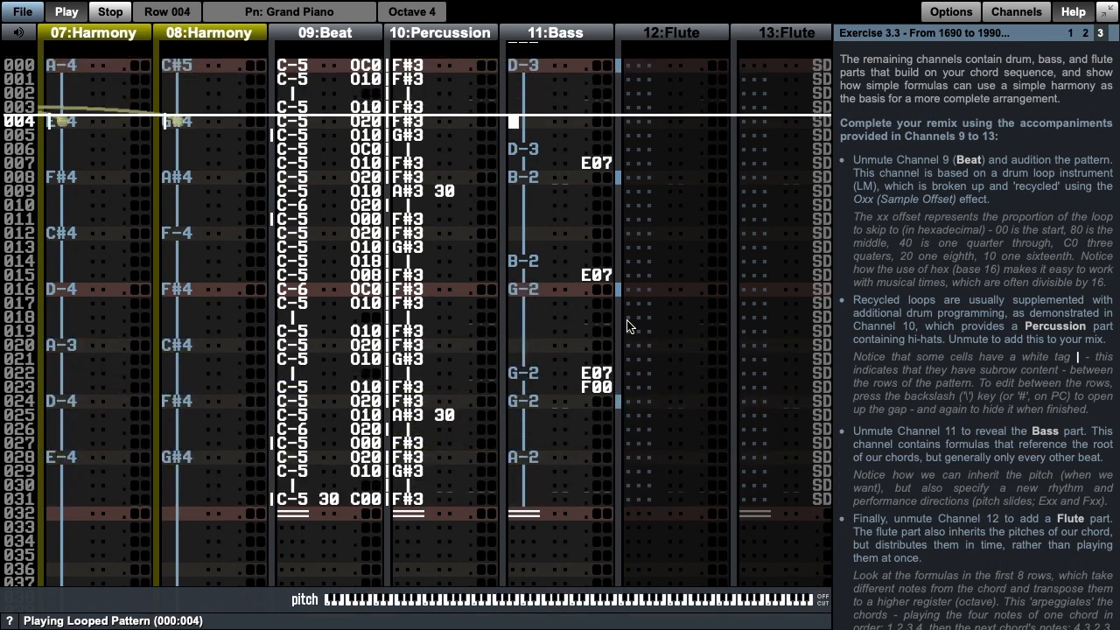
key("F8")
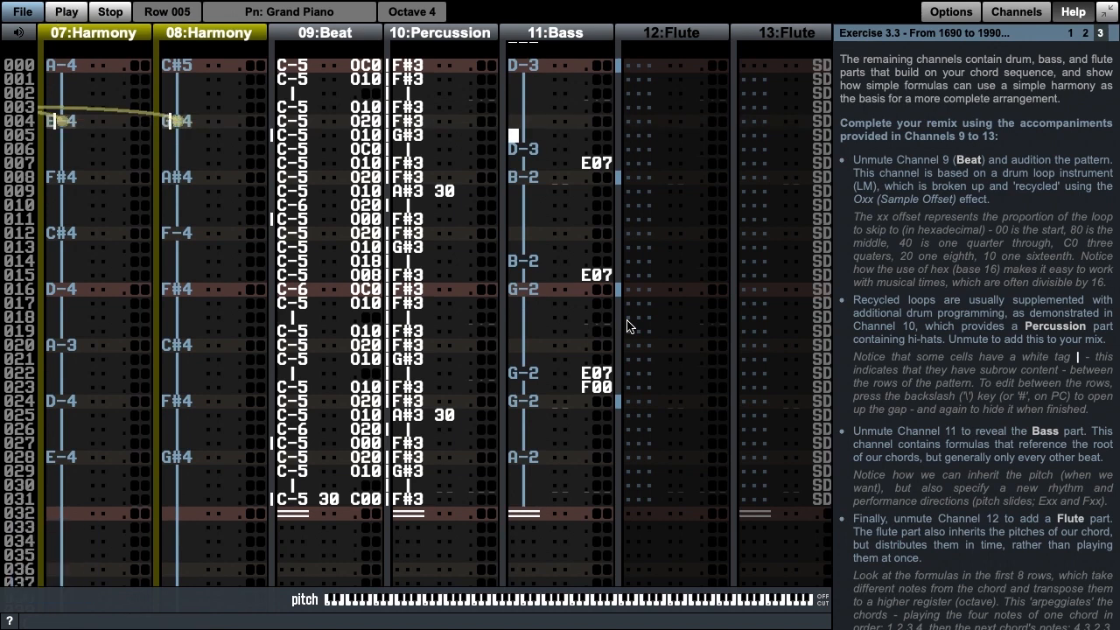
key("F5")
scroll(1101, 438, "down", 5)
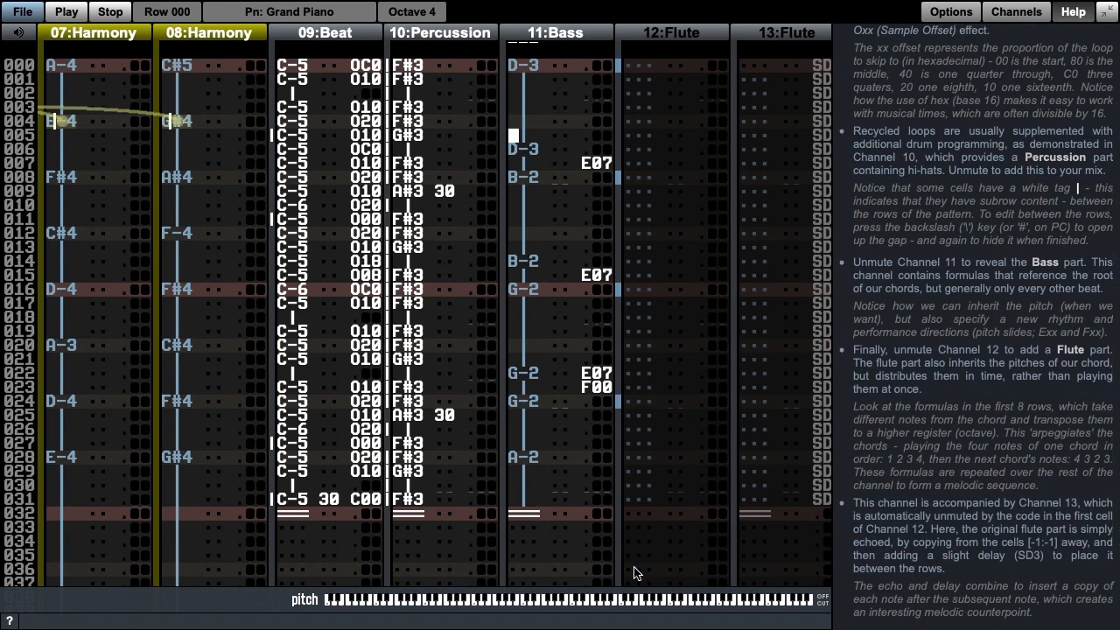
Step: Unmute the Flute parts in Channels 12 and 13, audition the looped pattern with them and stop playback
key("Tab")
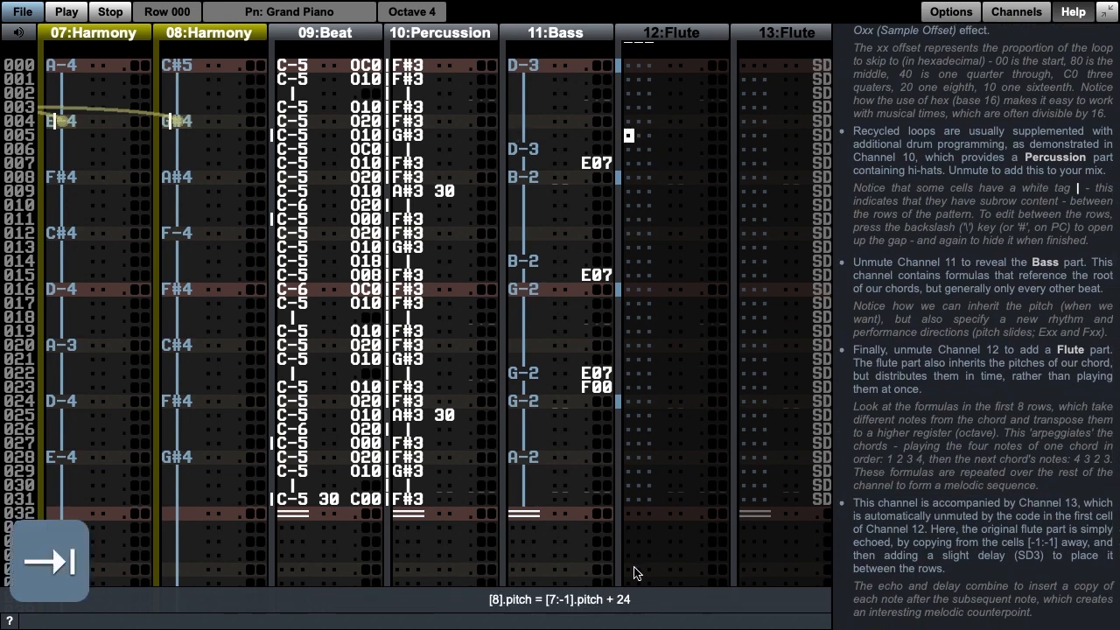
key("alt+9")
key("Tab")
key("alt+9")
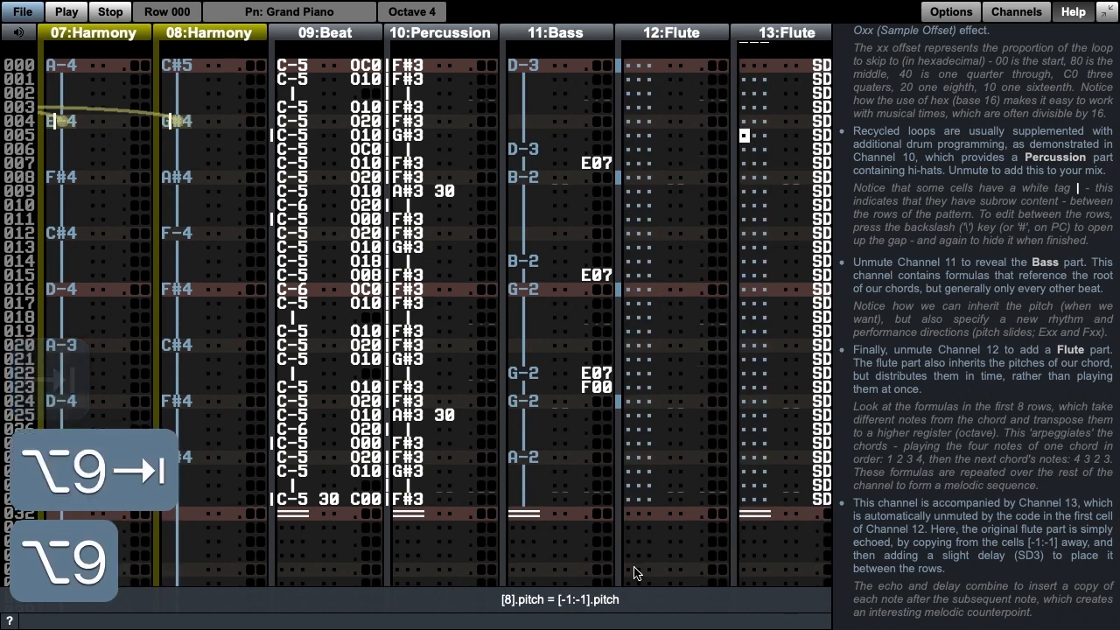
key("alt+space")
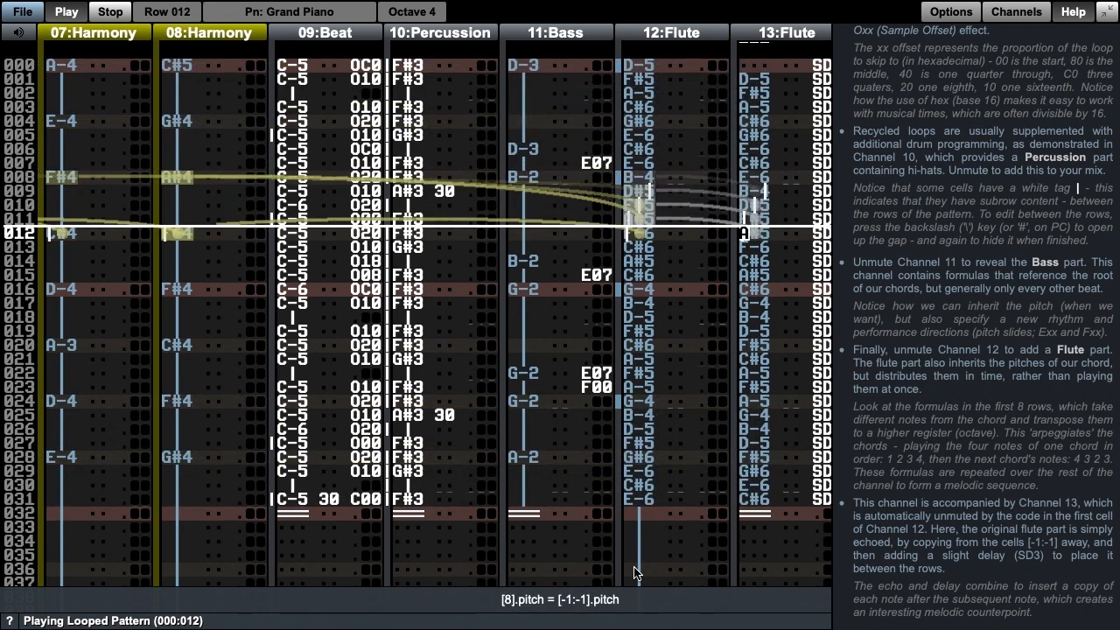
key("F8")
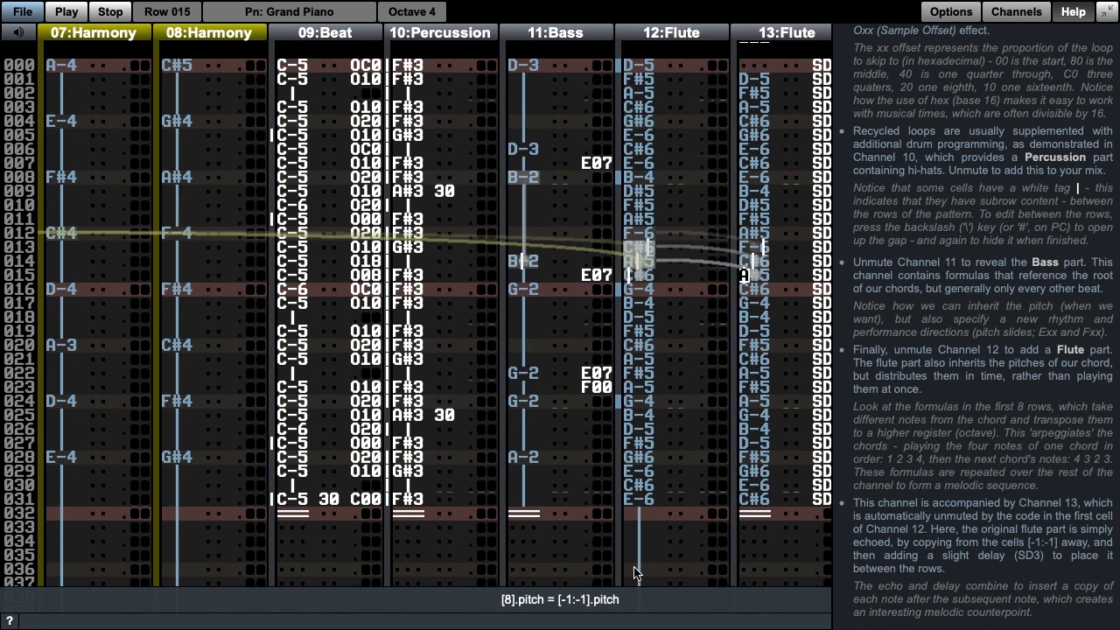
Step: Inspect the pitch formulas in rows 000 to 003 of the Channel 12 Flute part, closing each without edits
key("F5")
key("Page_Up")
key("shift+Tab")
key("equal")
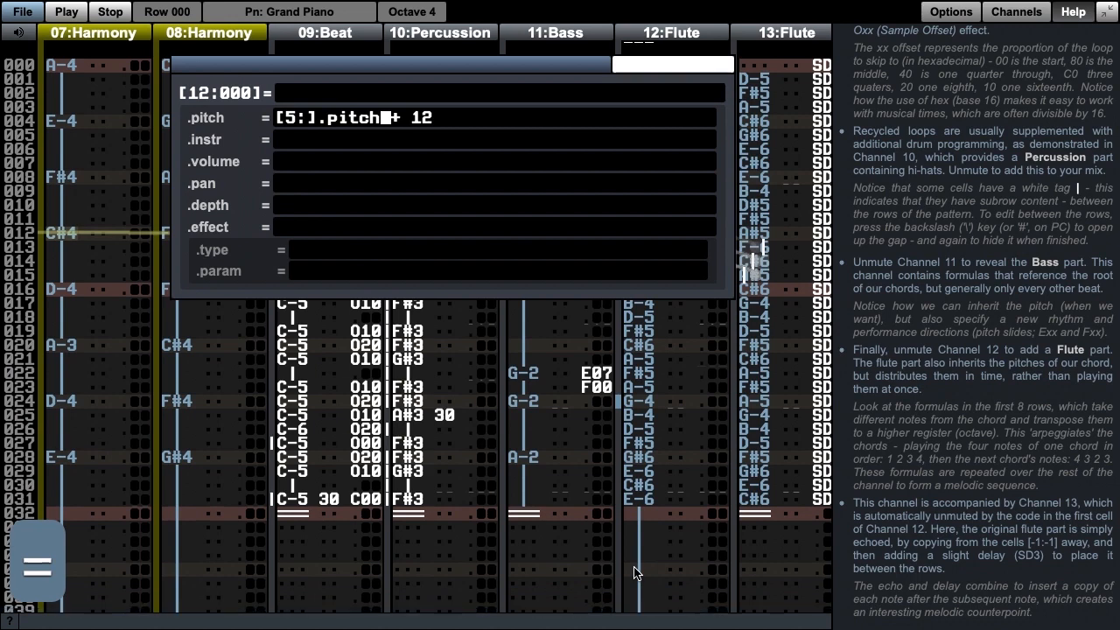
key("Escape")
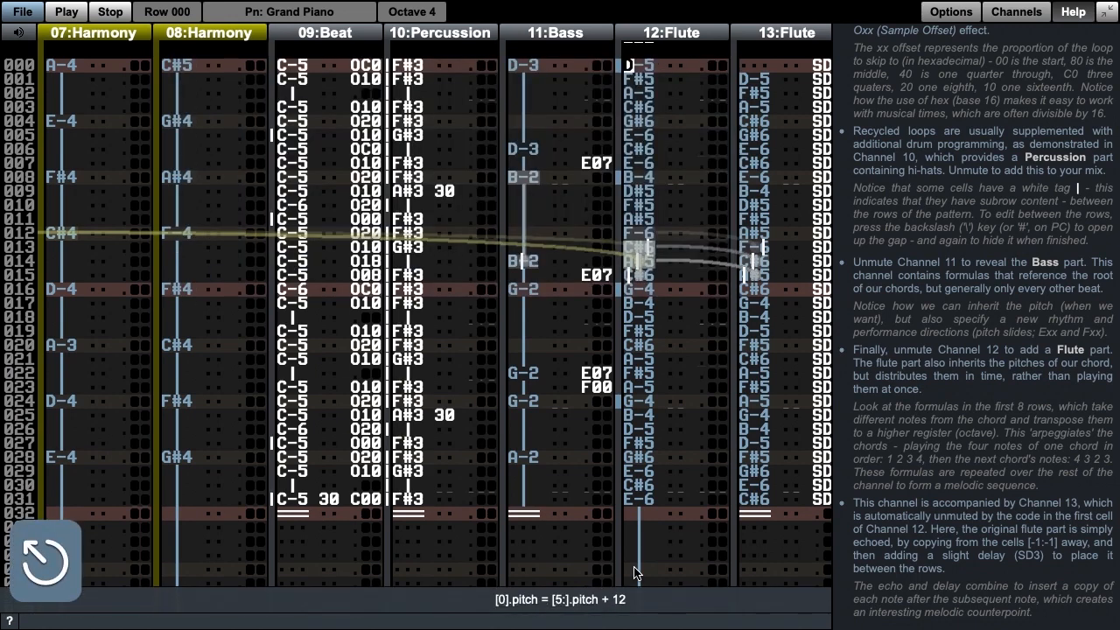
key("Down")
key("equal")
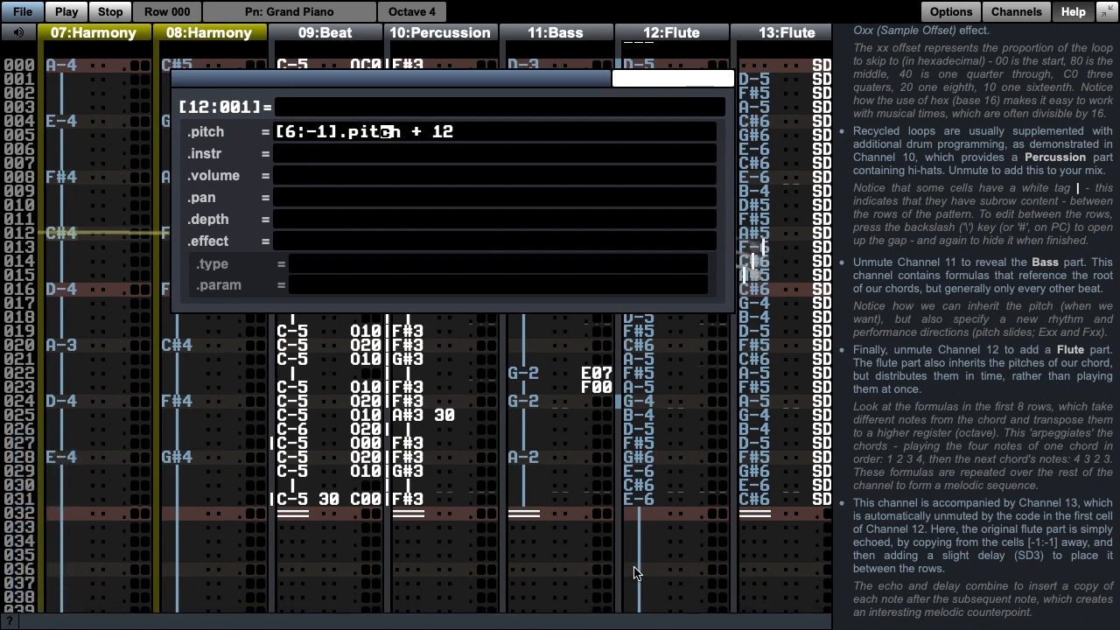
key("Return")
key("Down")
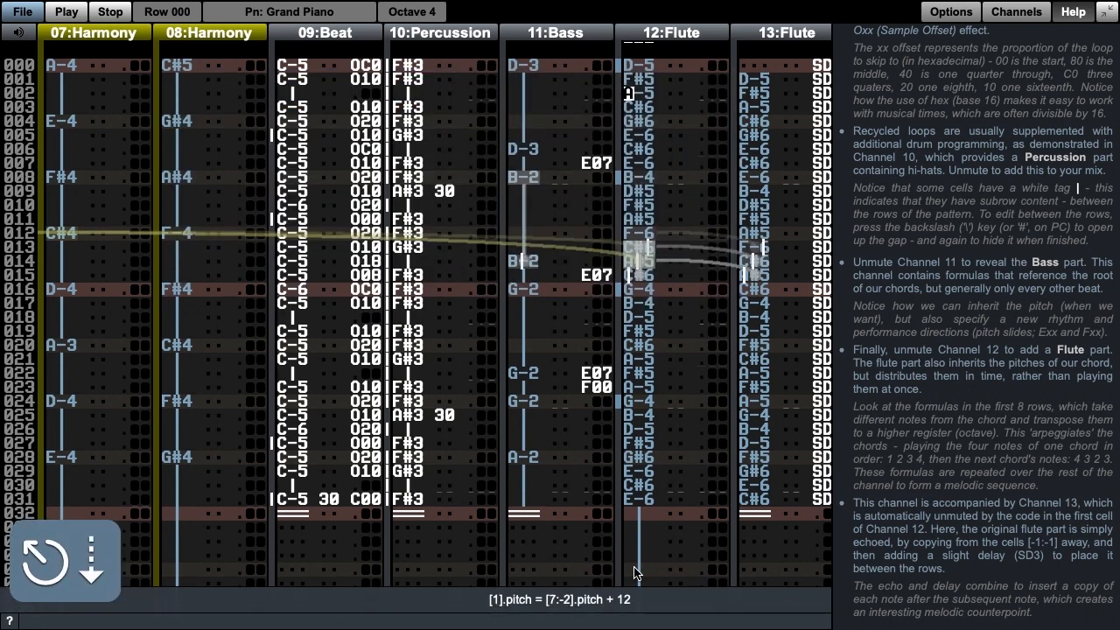
key("equal")
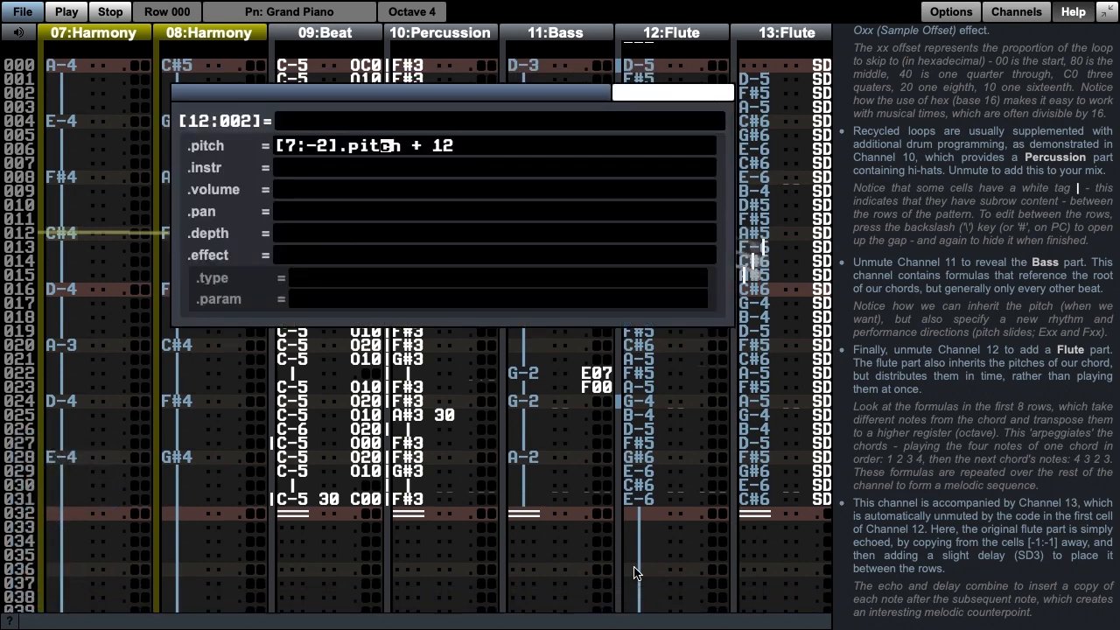
key("Return")
key("Down")
key("equal")
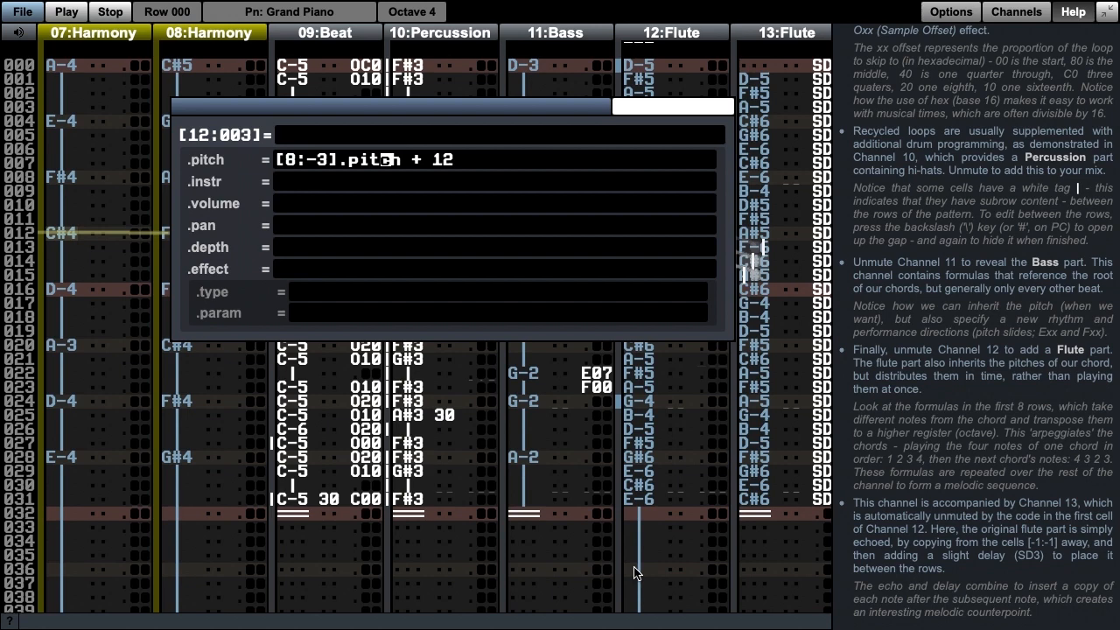
key("Return")
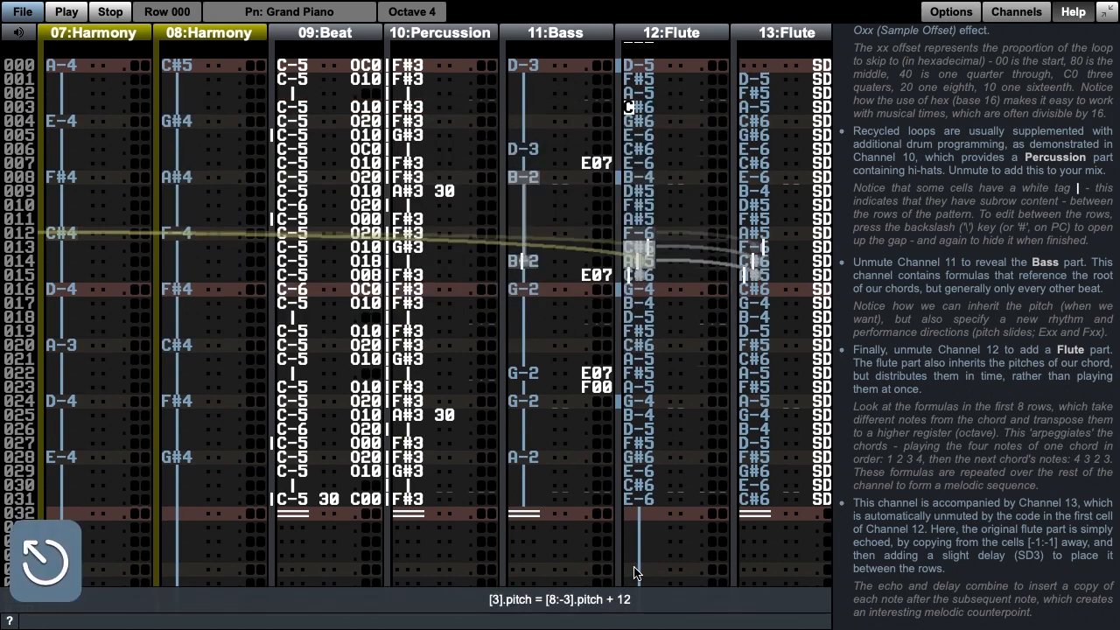
Step: Inspect the pitch formulas in rows 004 to 007 of the Channel 12 Flute part, closing each without edits
key("Down")
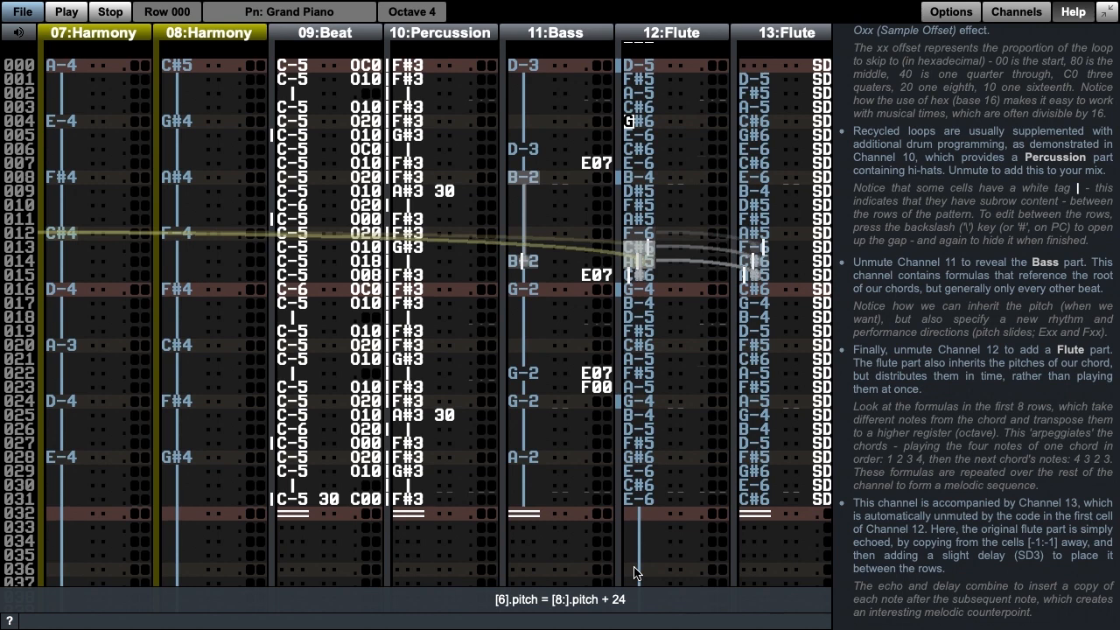
key("equal")
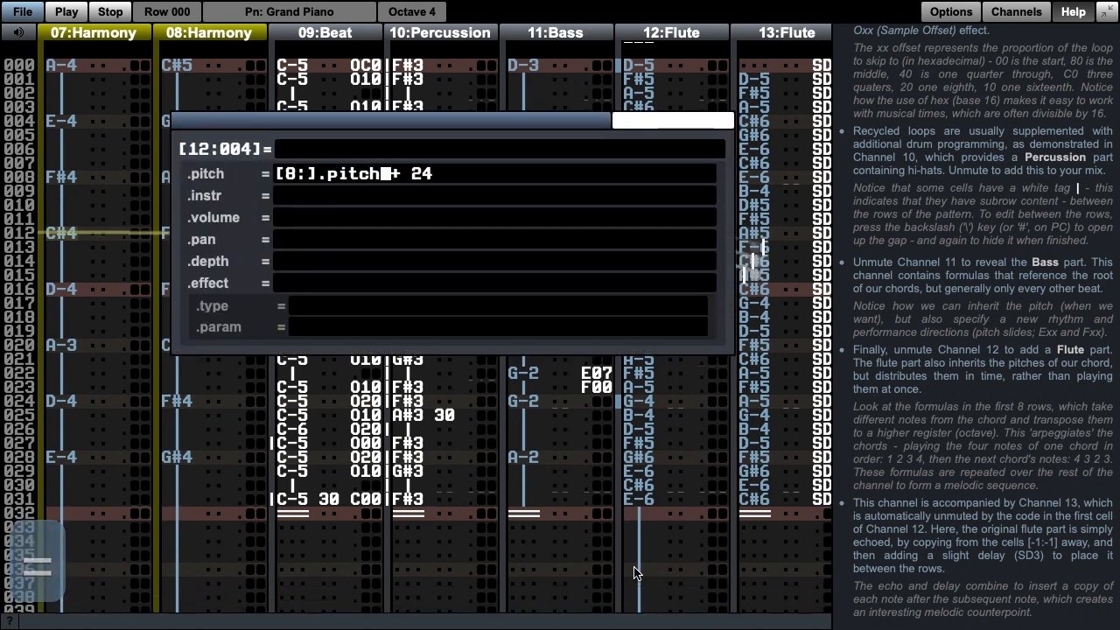
key("Return")
key("Down")
key("equal")
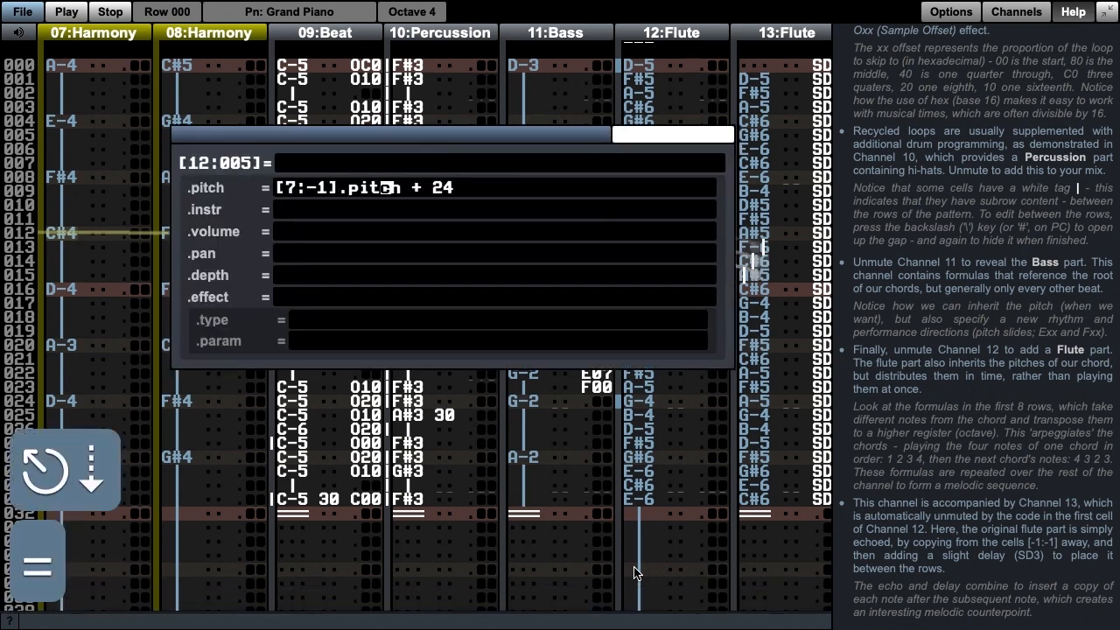
key("Return")
key("Down")
key("equal")
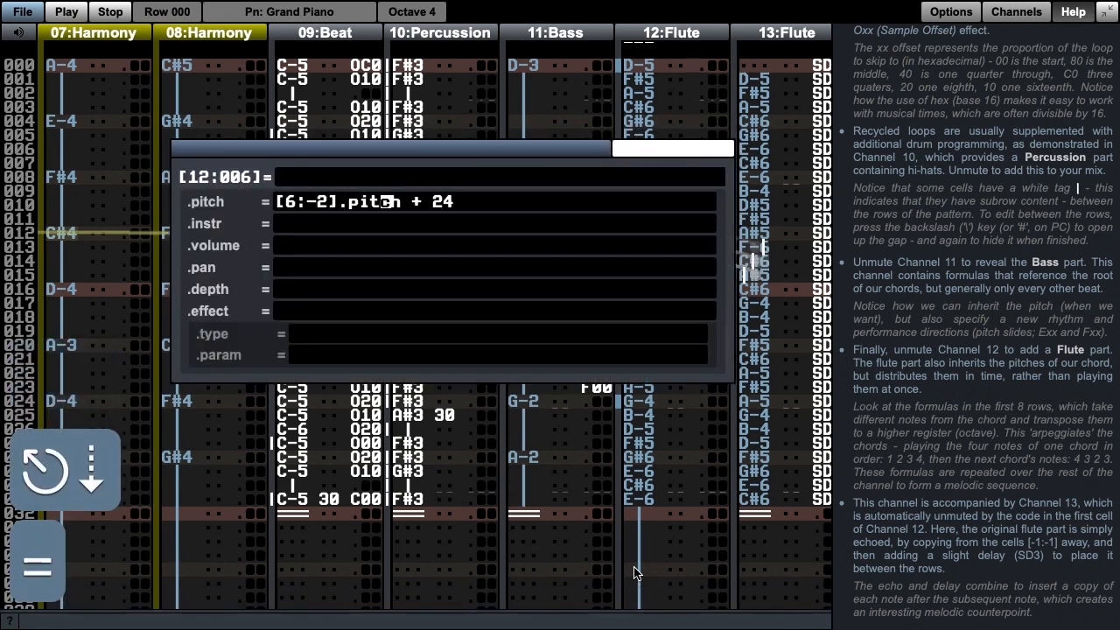
key("Return")
key("Down")
key("equal")
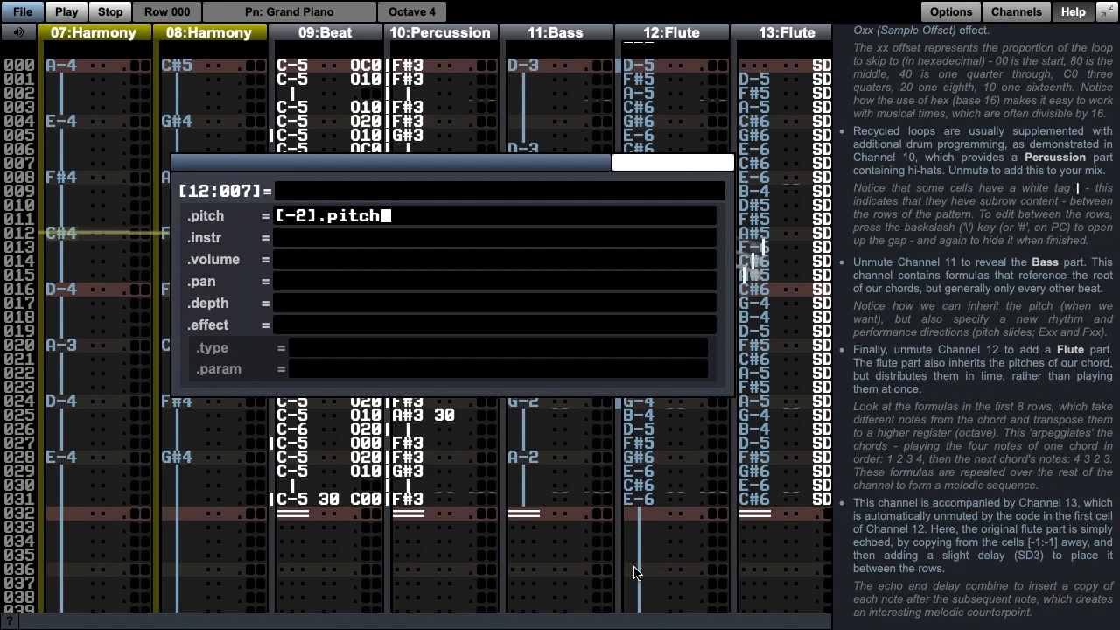
key("Return")
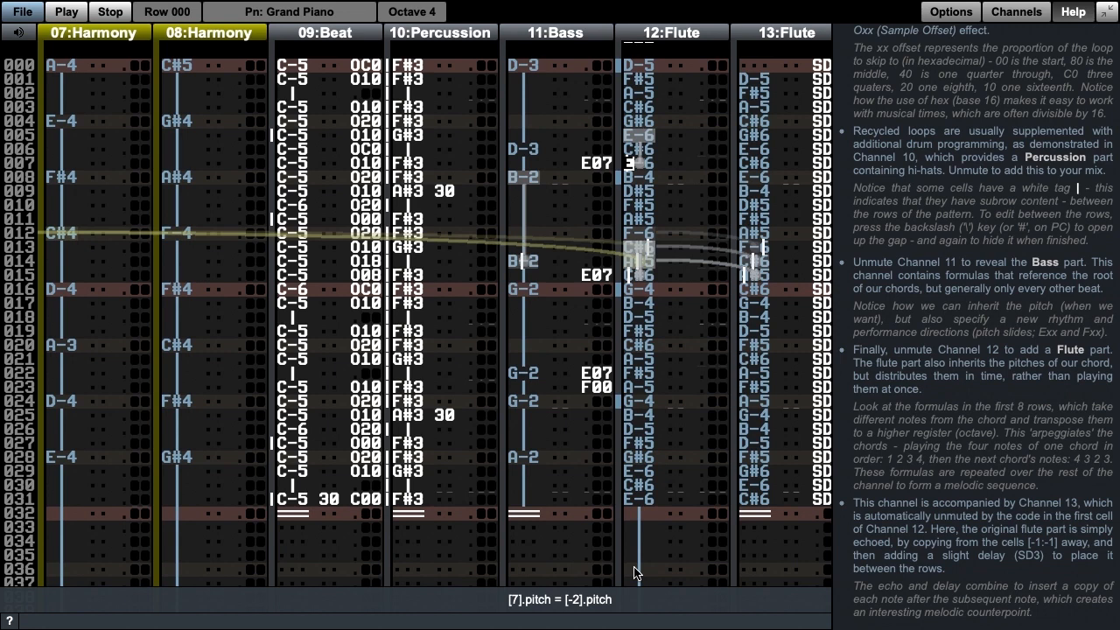
Step: Audition the looped pattern of the complete remix once more and stop playback
key("alt+space")
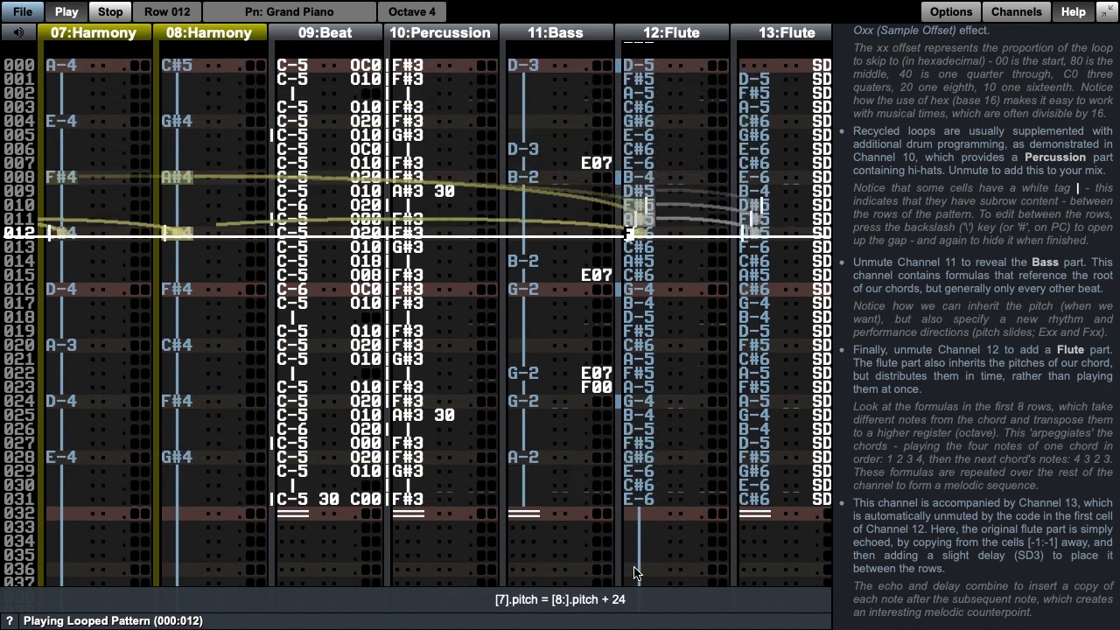
key("F8")
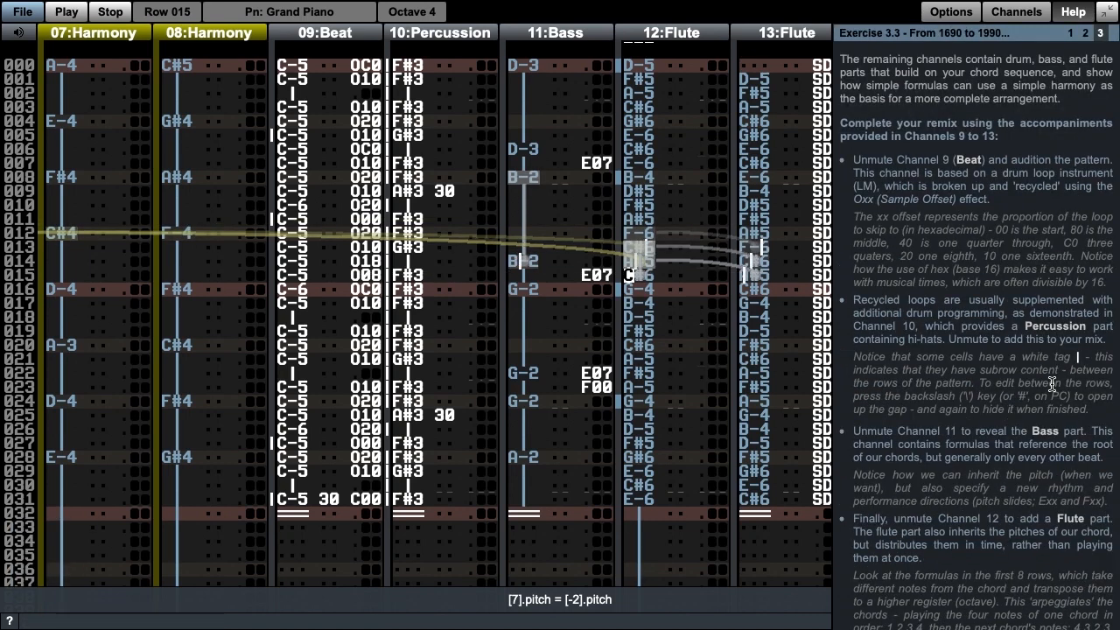